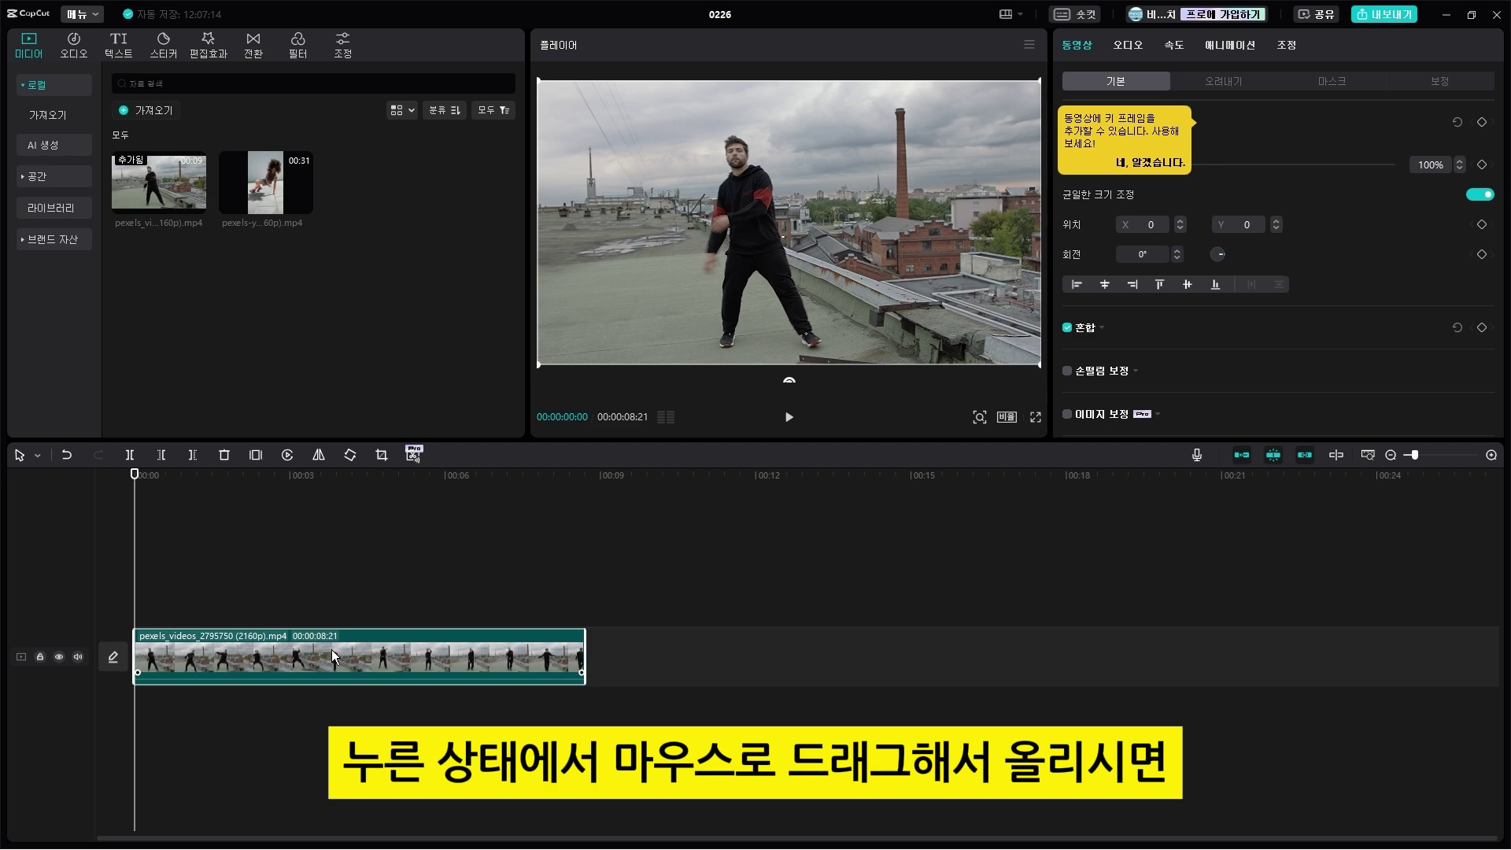
- Duplicate the rooftop dancer clip onto the track above and turn on auto cutout for the copy
{"action": "left_click_drag", "start_coordinate": [332, 650], "coordinate": [333, 591]}
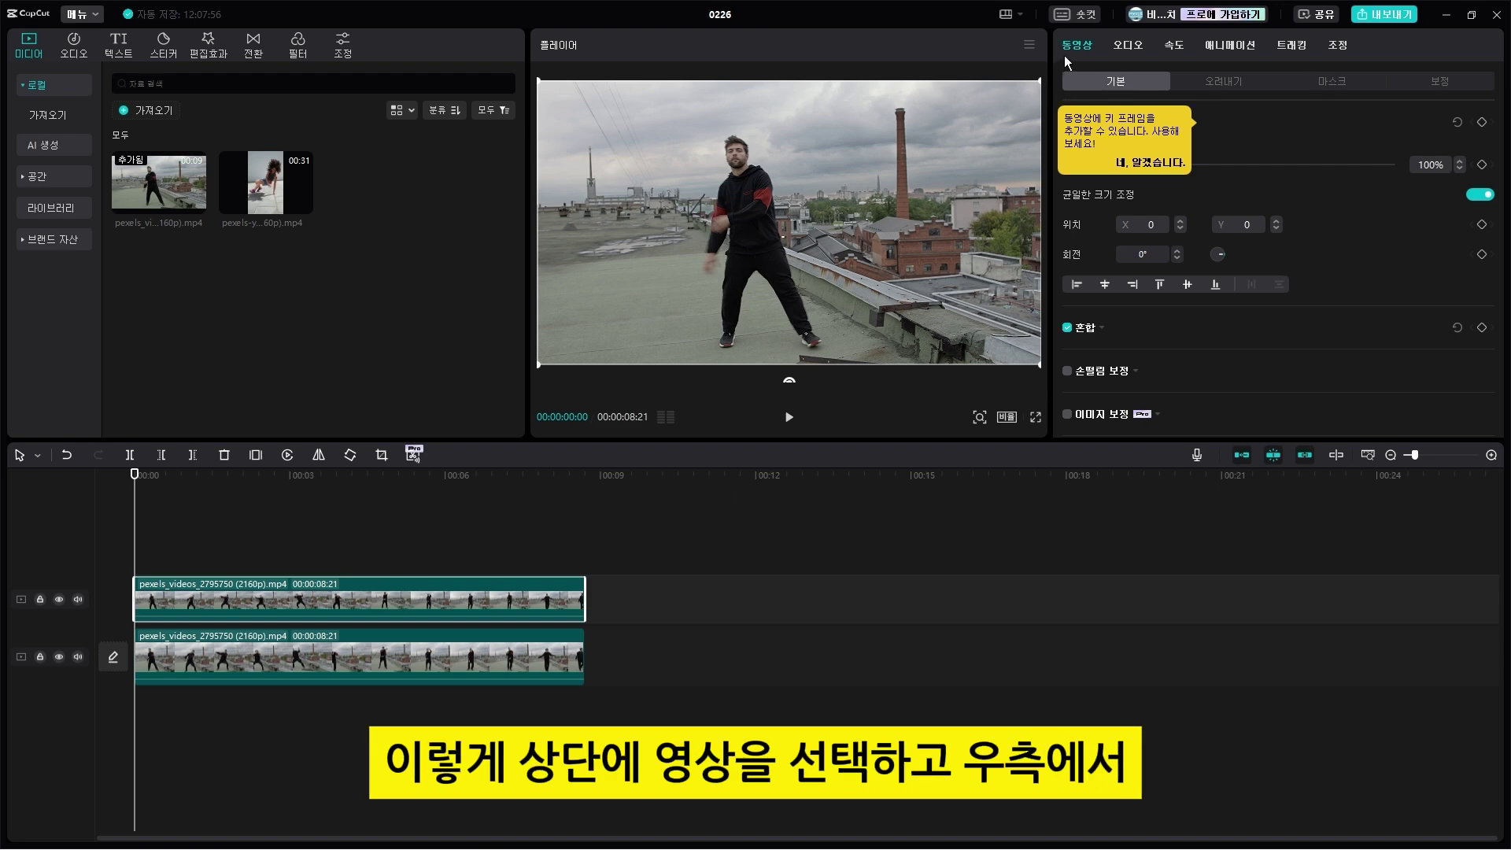
{"action": "left_click", "coordinate": [1220, 83]}
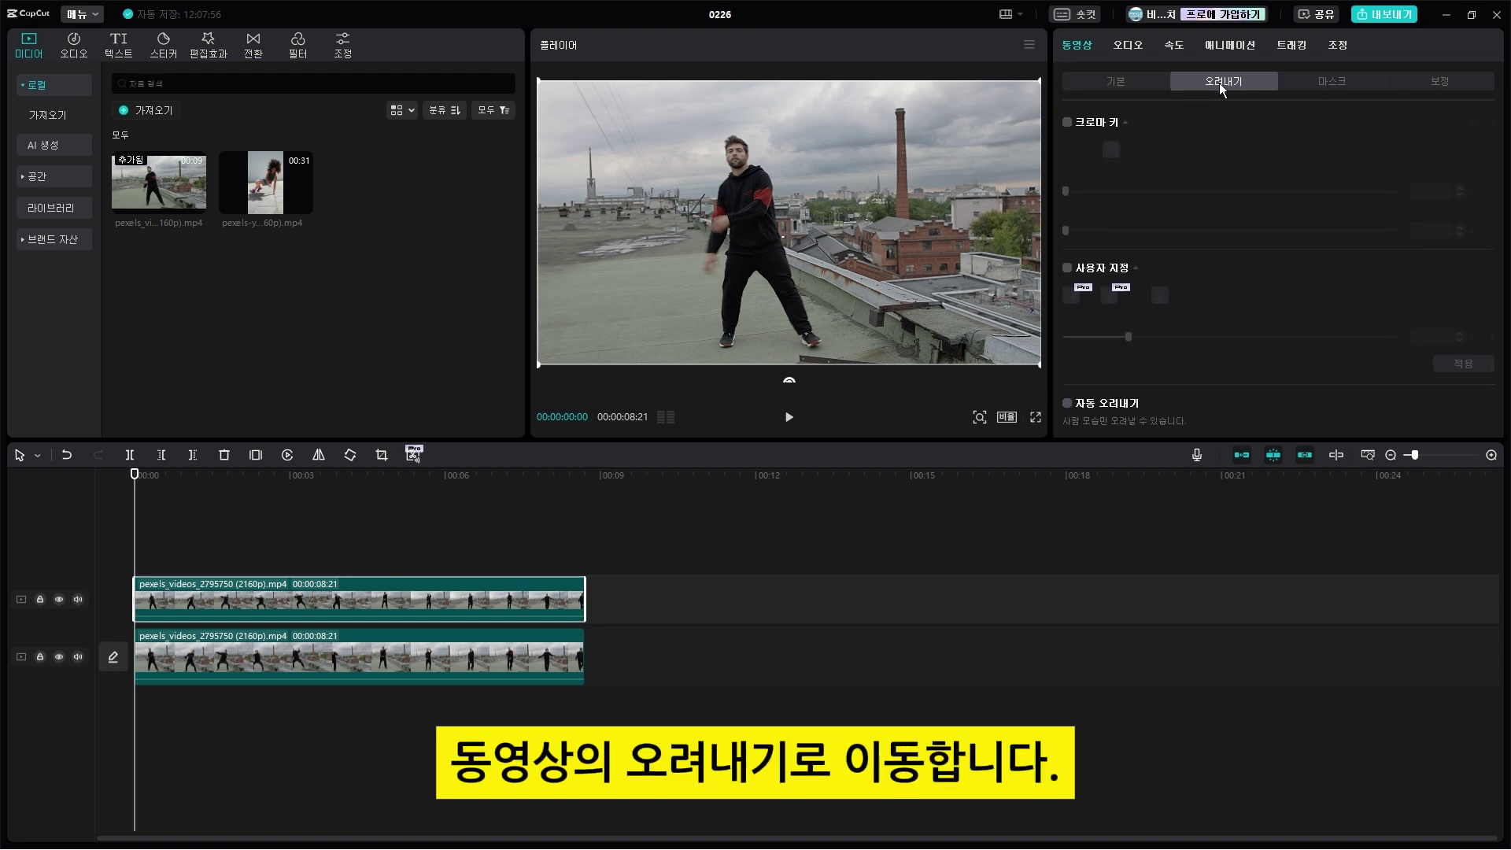
{"action": "left_click", "coordinate": [1067, 401]}
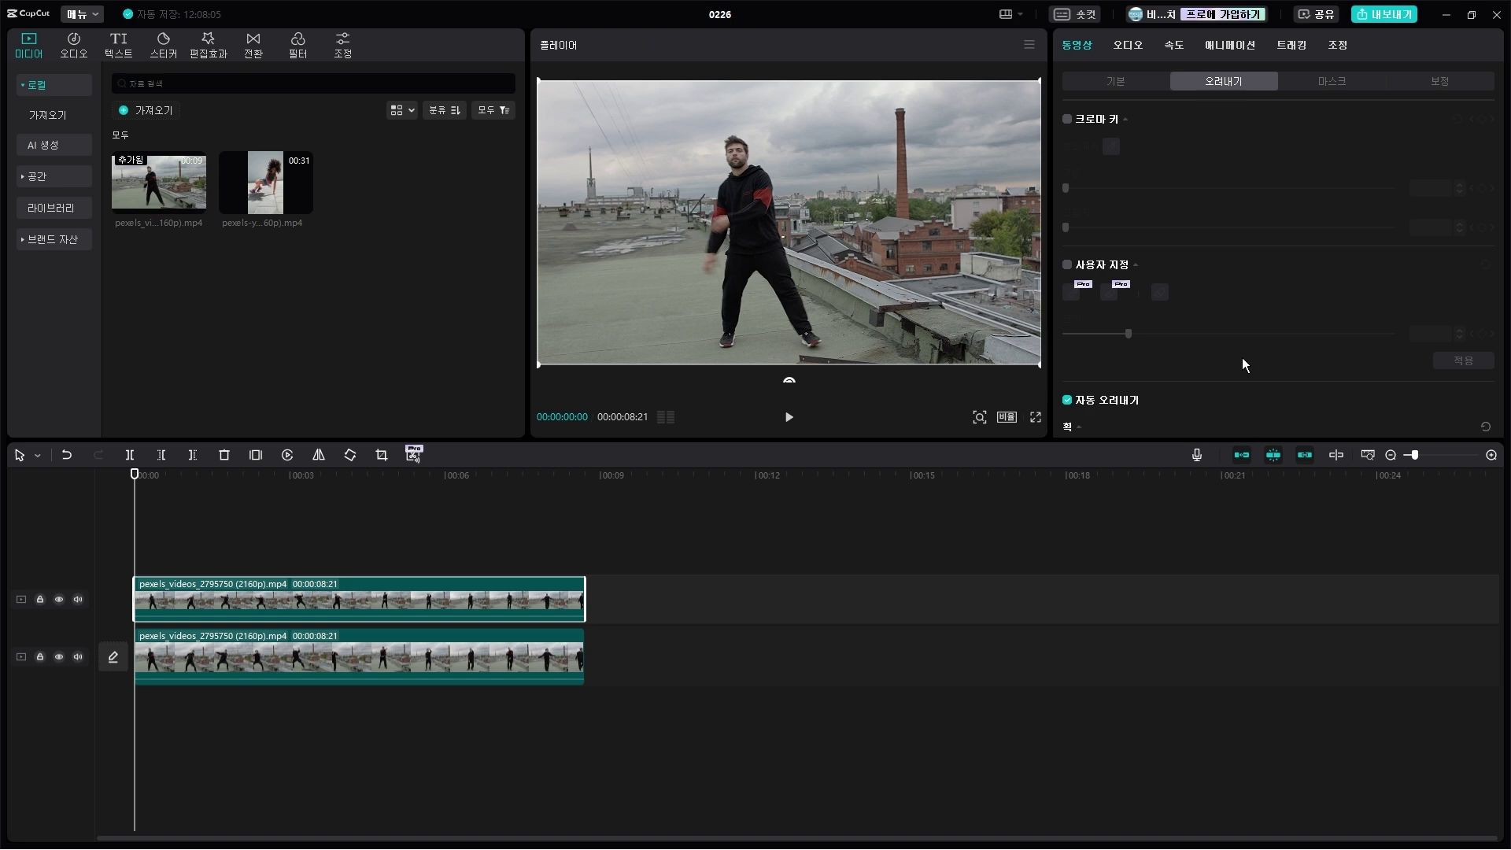
{"action": "scroll", "coordinate": [1149, 395], "scroll_direction": "down", "scroll_amount": 5}
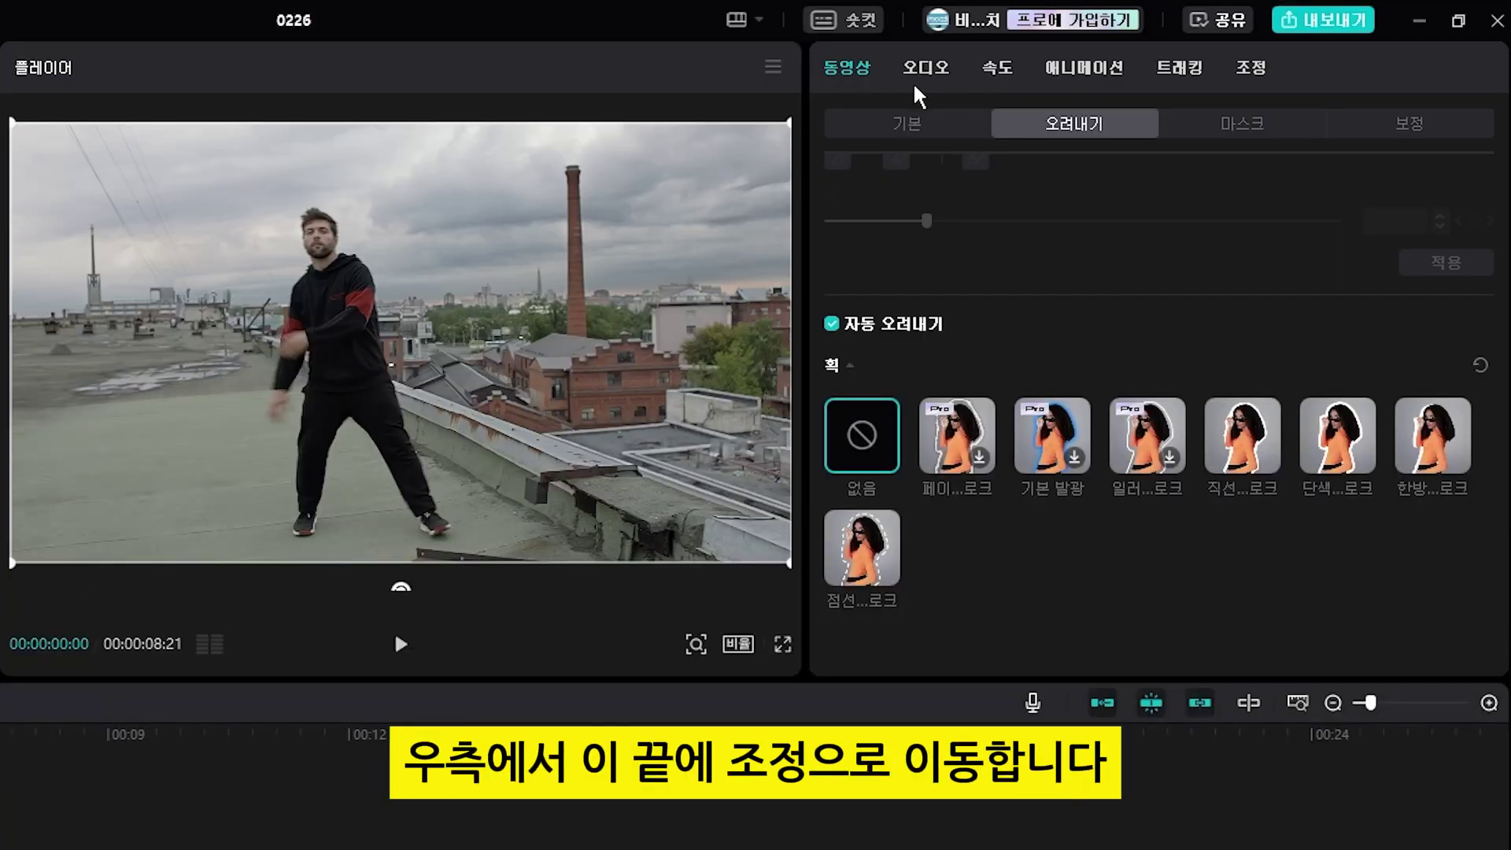
- Set the upper clip's brightness, contrast, highlight and black adjustments to -50 and preview the silhouette from the start
{"action": "left_click", "coordinate": [1251, 67]}
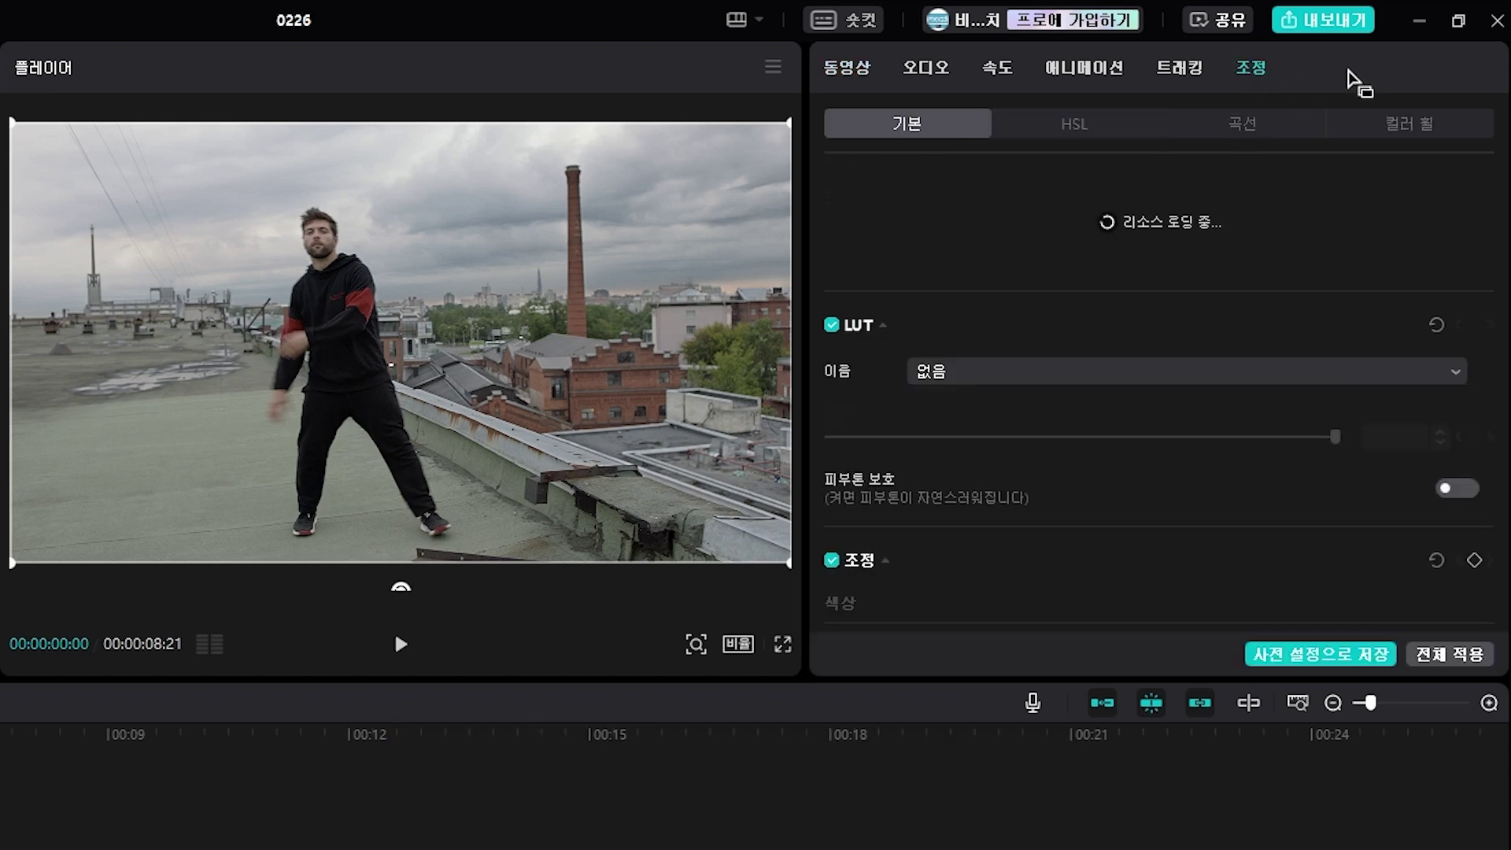
{"action": "scroll", "coordinate": [1315, 253], "scroll_direction": "down", "scroll_amount": 3}
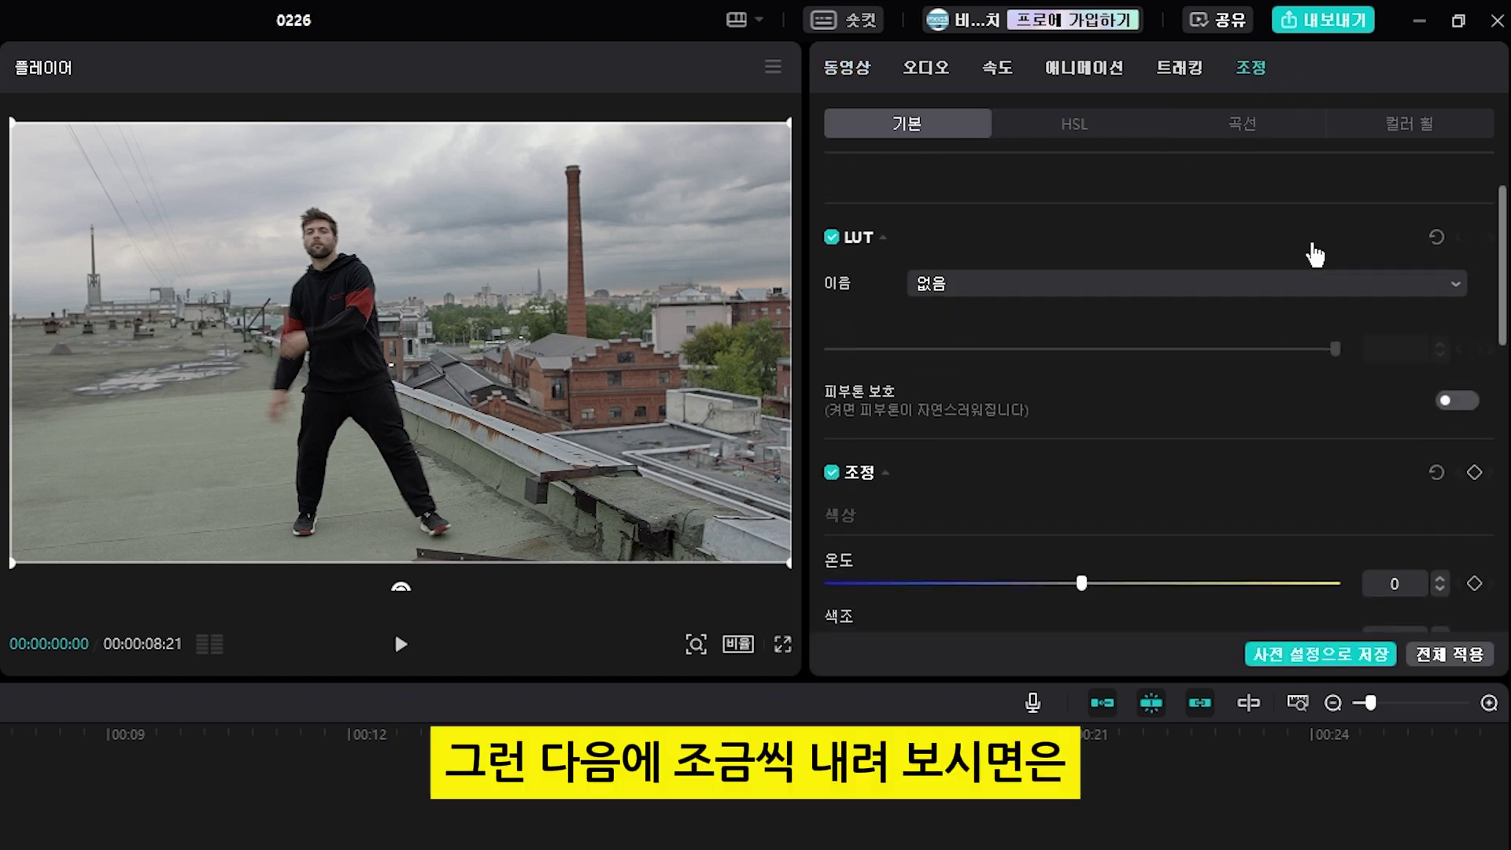
{"action": "scroll", "coordinate": [1310, 253], "scroll_direction": "down", "scroll_amount": 1}
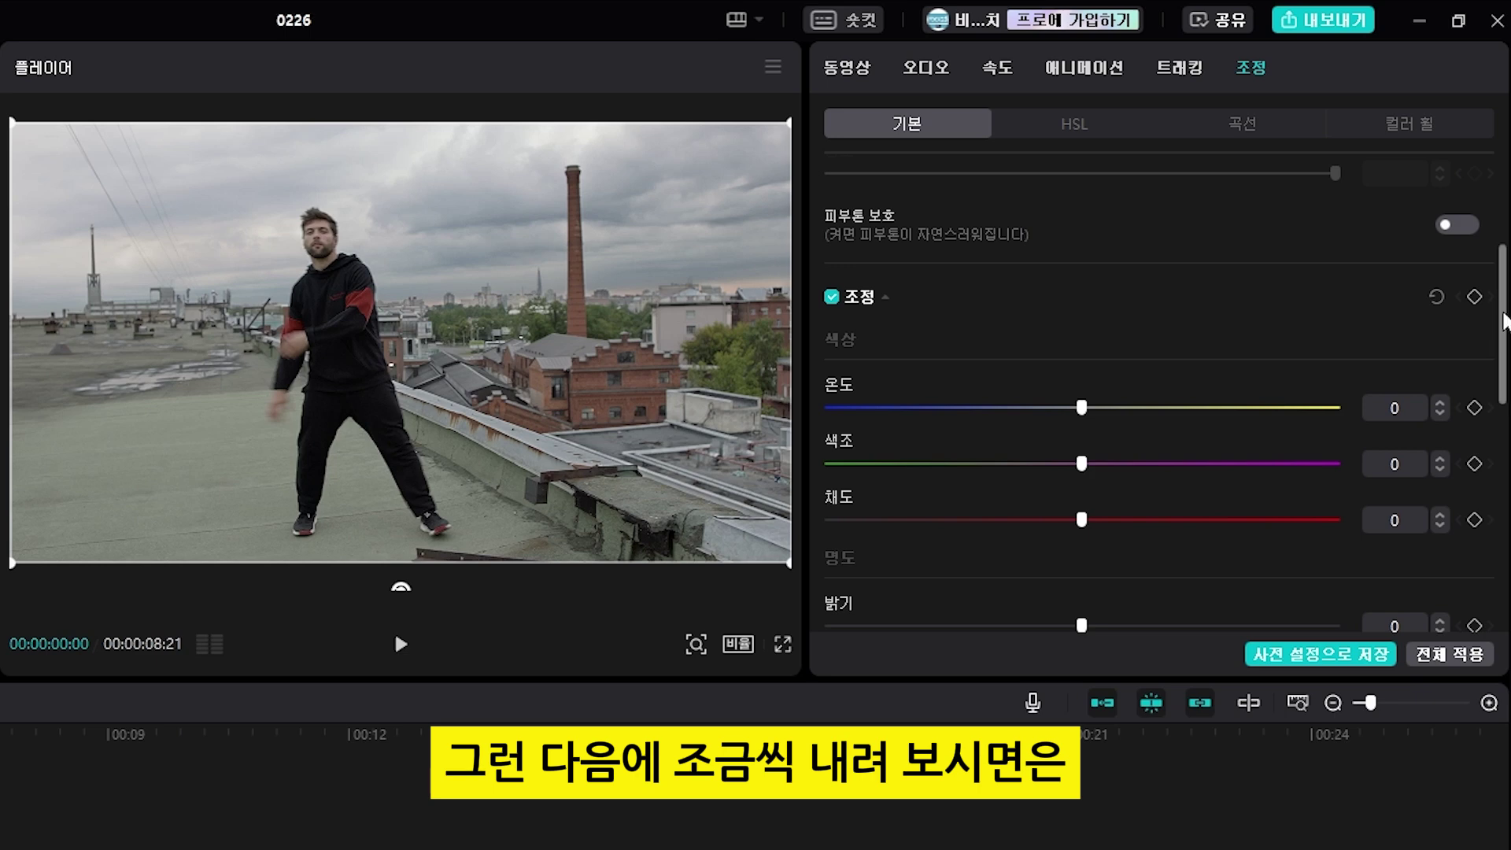
{"action": "left_click_drag", "start_coordinate": [1503, 293], "coordinate": [1508, 449]}
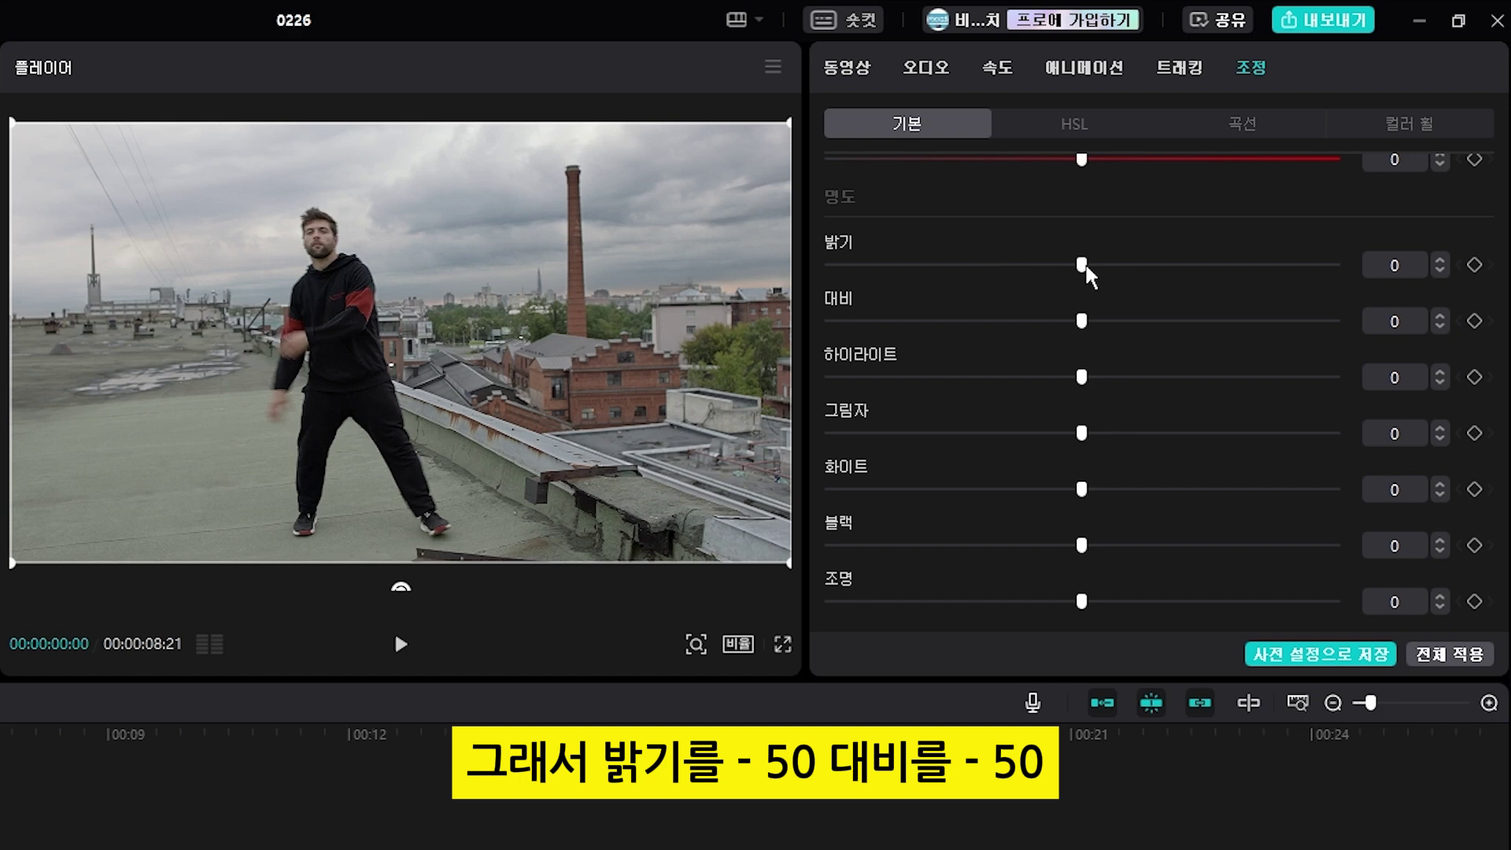
{"action": "left_click_drag", "start_coordinate": [1083, 267], "coordinate": [795, 269]}
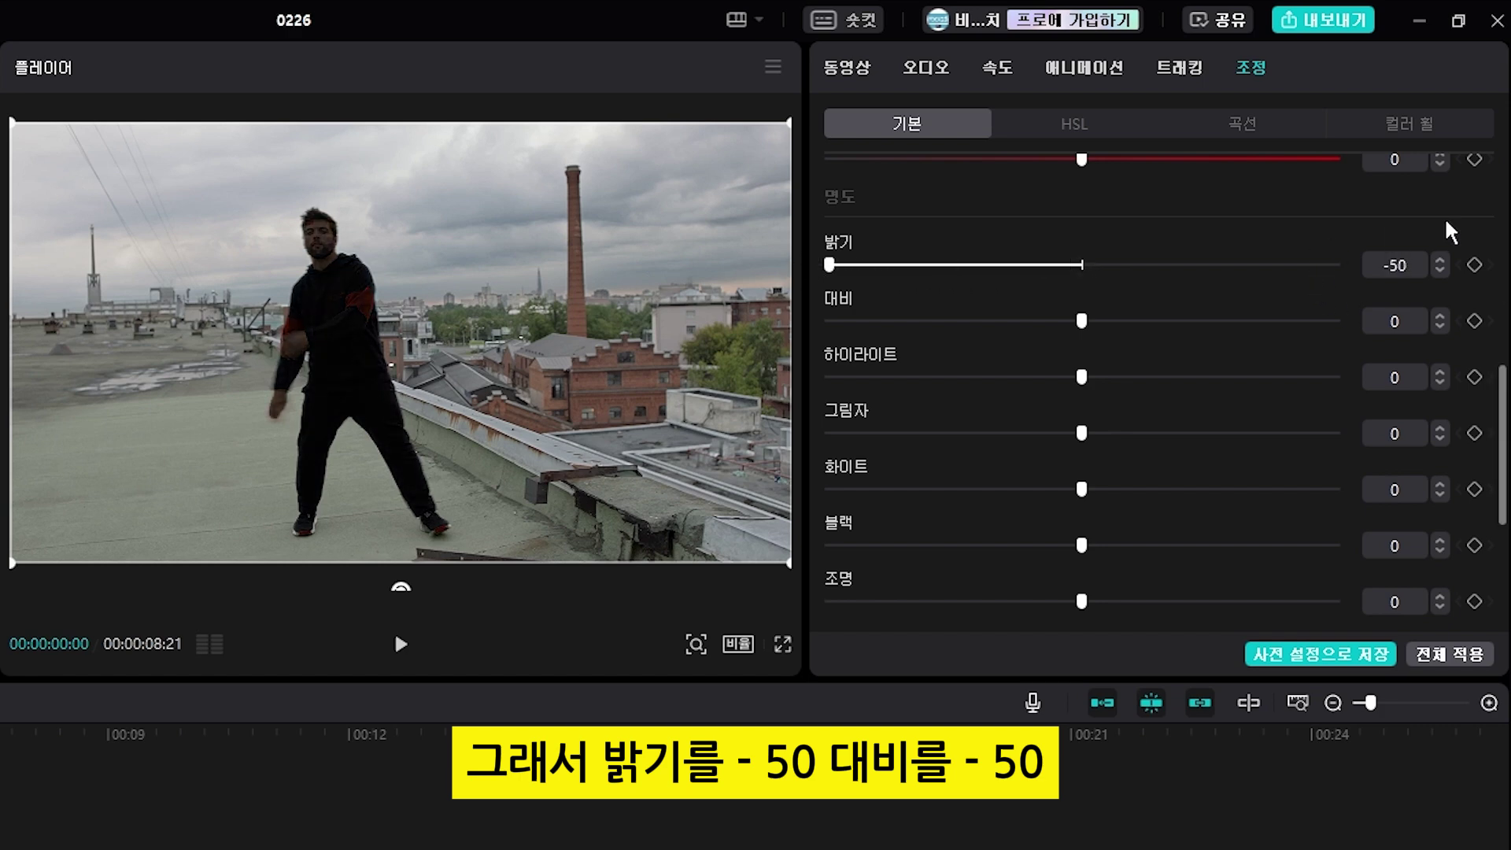
{"action": "left_click_drag", "start_coordinate": [1081, 320], "coordinate": [817, 325]}
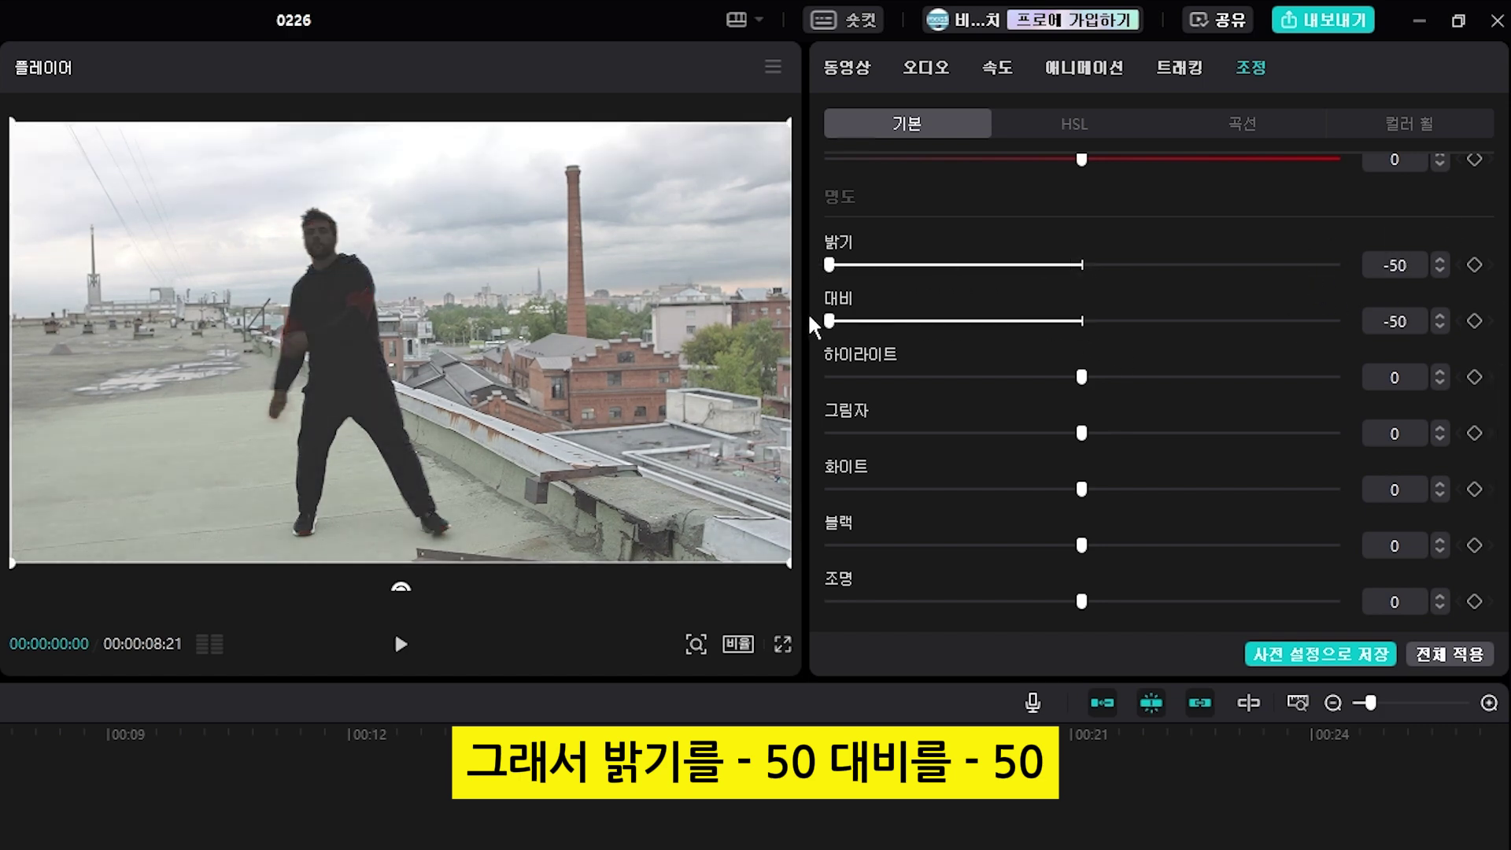
{"action": "left_click_drag", "start_coordinate": [1081, 377], "coordinate": [792, 381]}
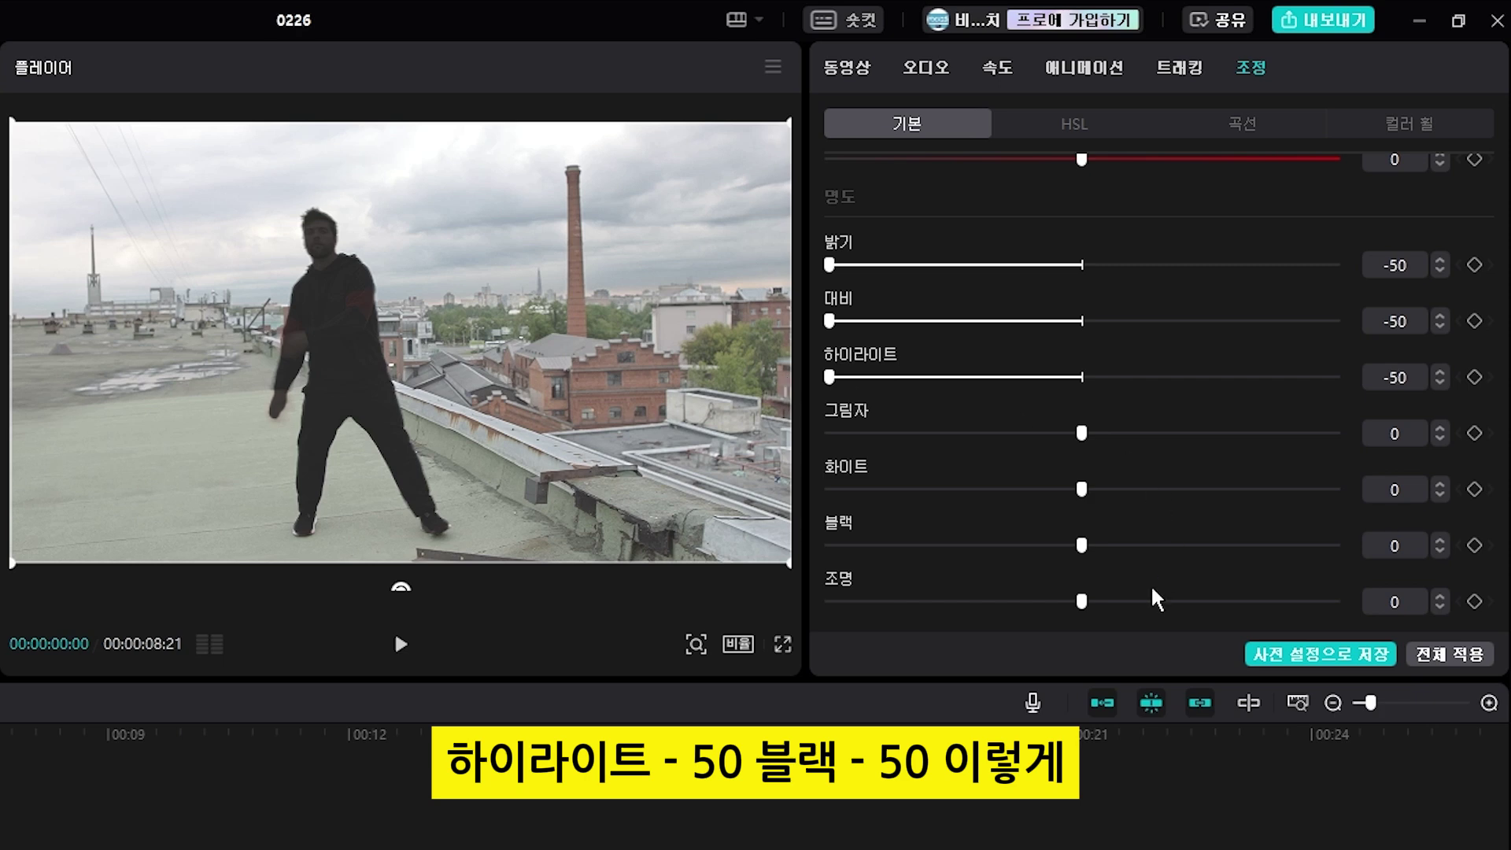
{"action": "left_click_drag", "start_coordinate": [1081, 545], "coordinate": [764, 561]}
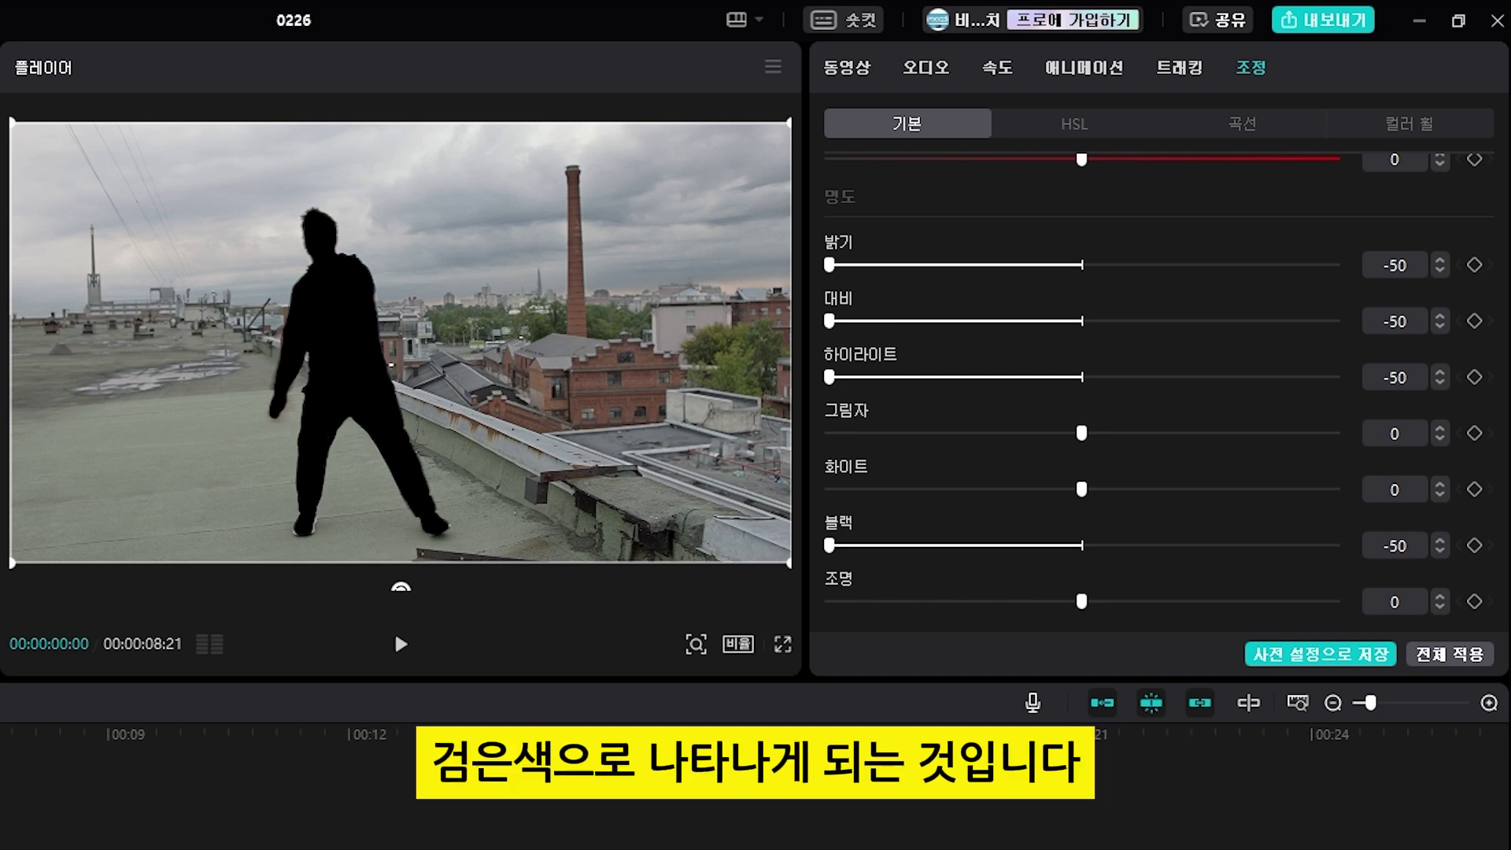
{"action": "left_click", "coordinate": [401, 644]}
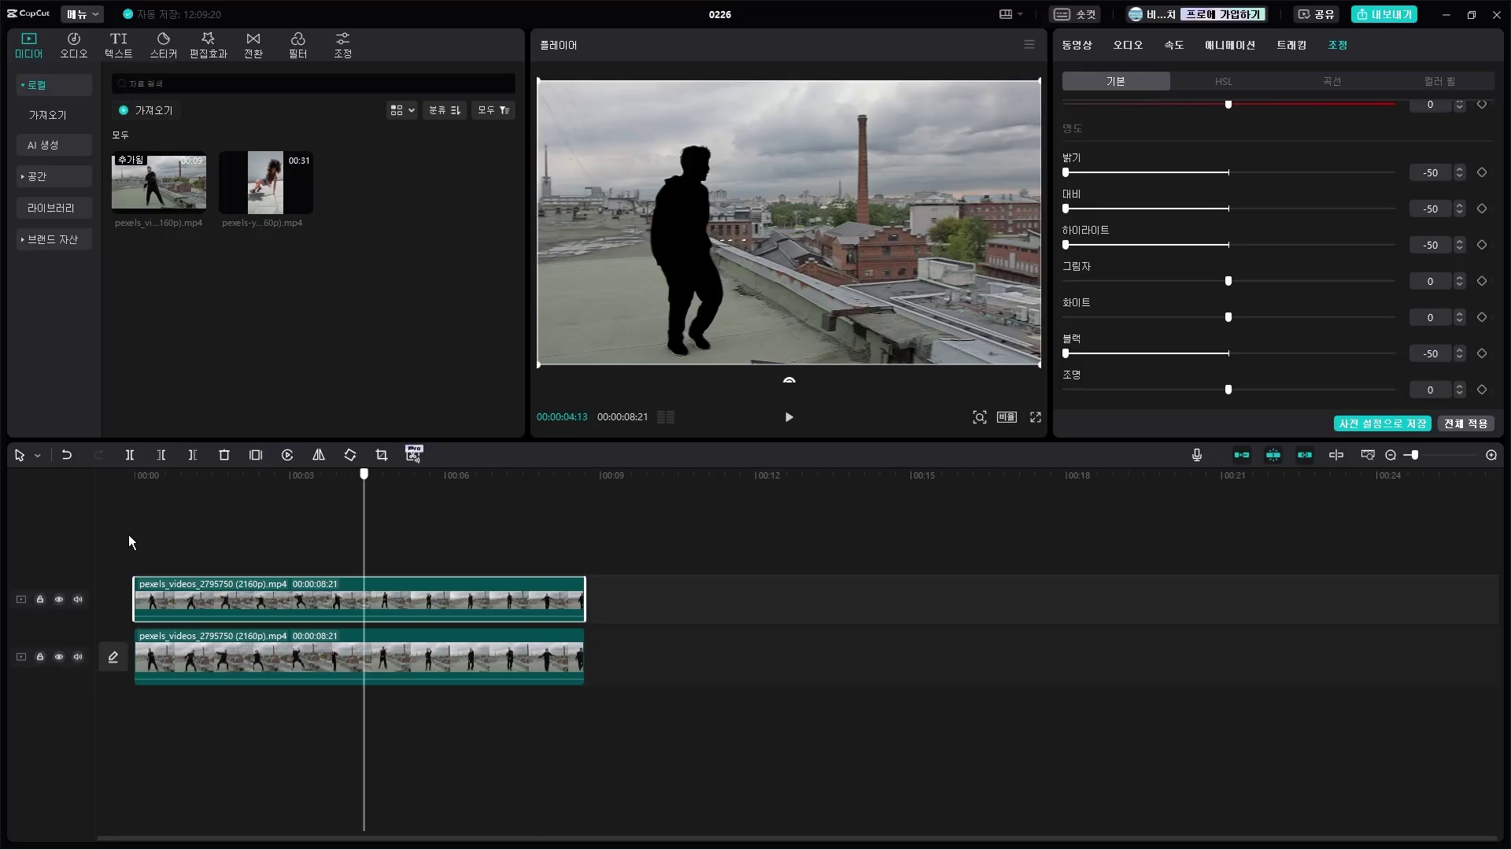
{"action": "left_click", "coordinate": [129, 535]}
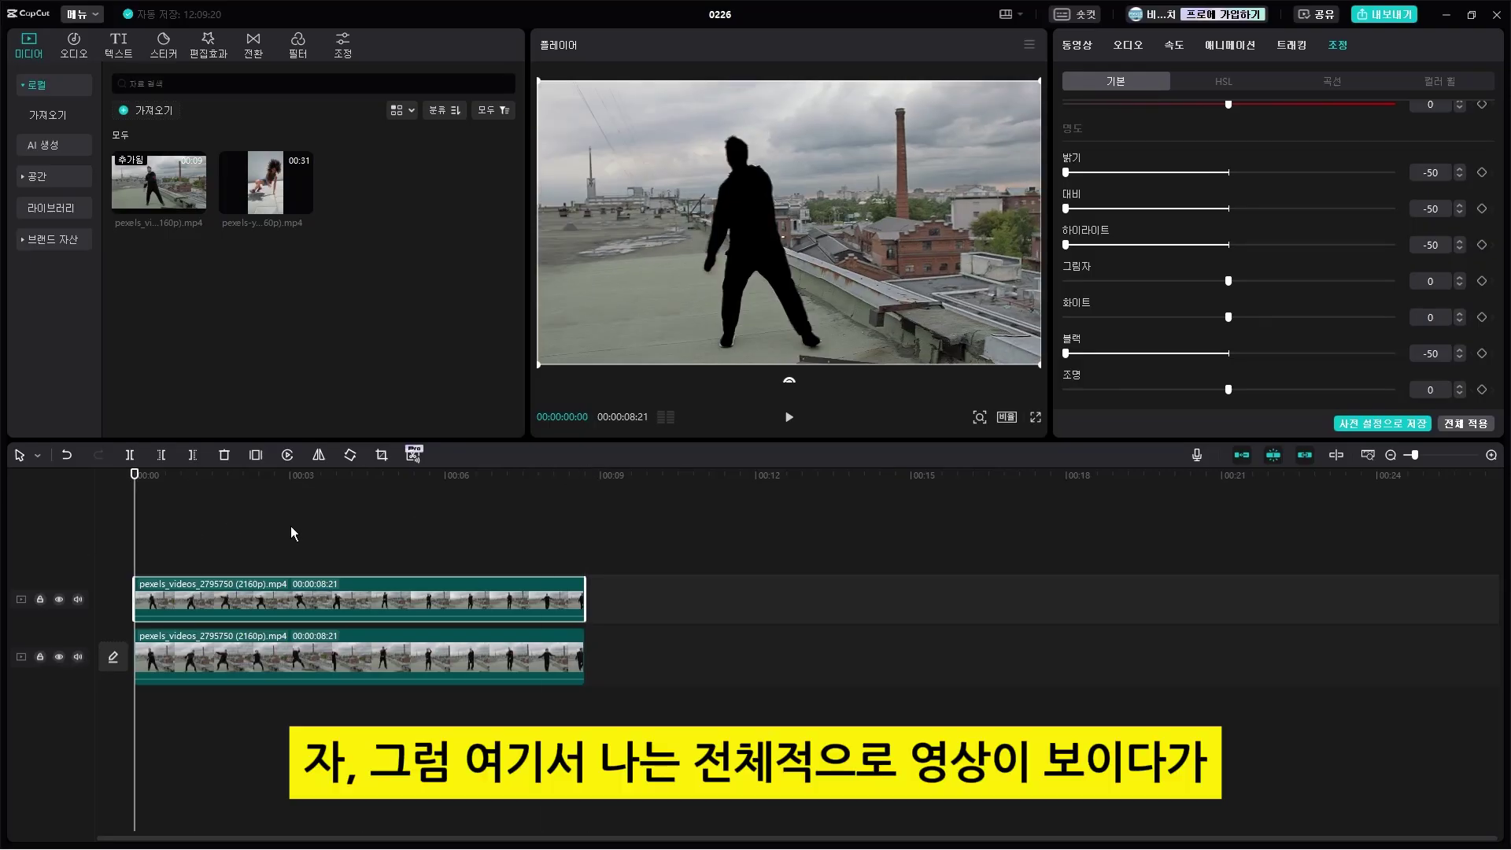
{"action": "left_click_drag", "start_coordinate": [140, 513], "coordinate": [89, 543]}
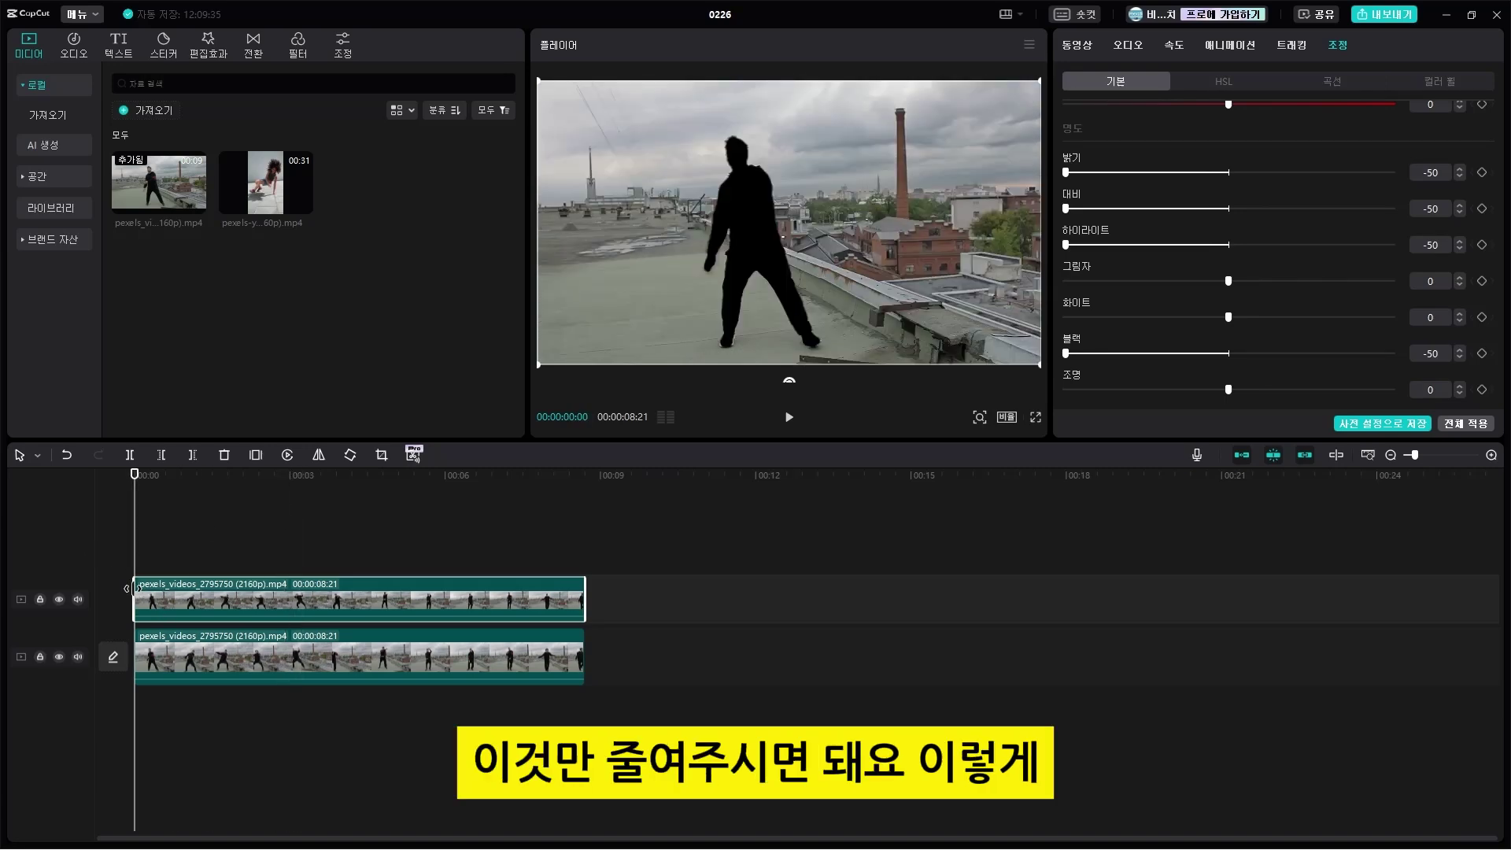
- Trim the beginning of the upper silhouette clip so it lasts about 00:00:05:02, and play the sequence back
{"action": "left_click_drag", "start_coordinate": [136, 590], "coordinate": [324, 591]}
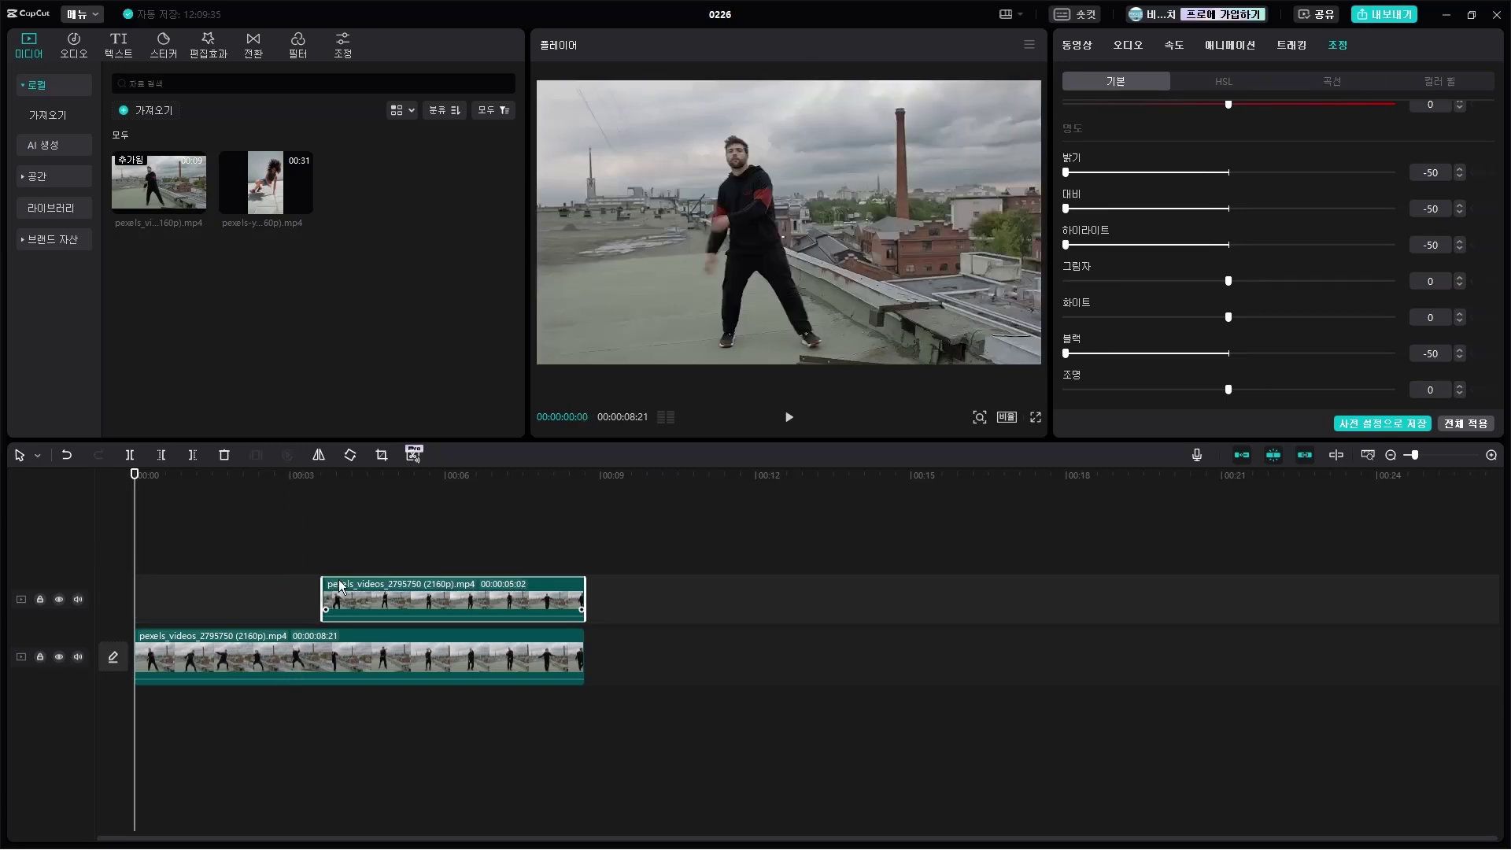
{"action": "key", "text": "space"}
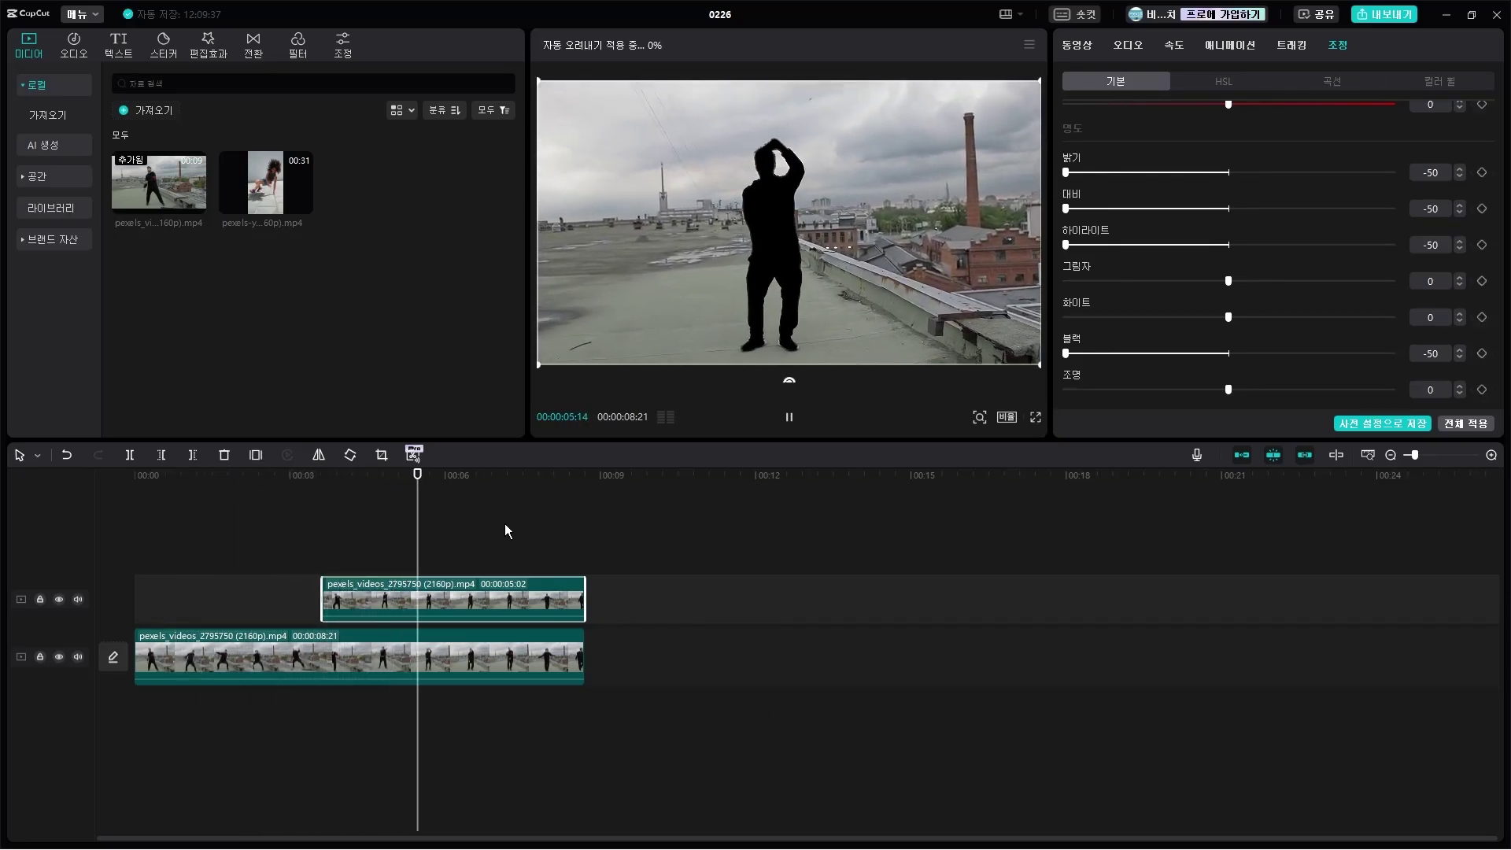
{"action": "left_click_drag", "start_coordinate": [513, 494], "coordinate": [103, 565]}
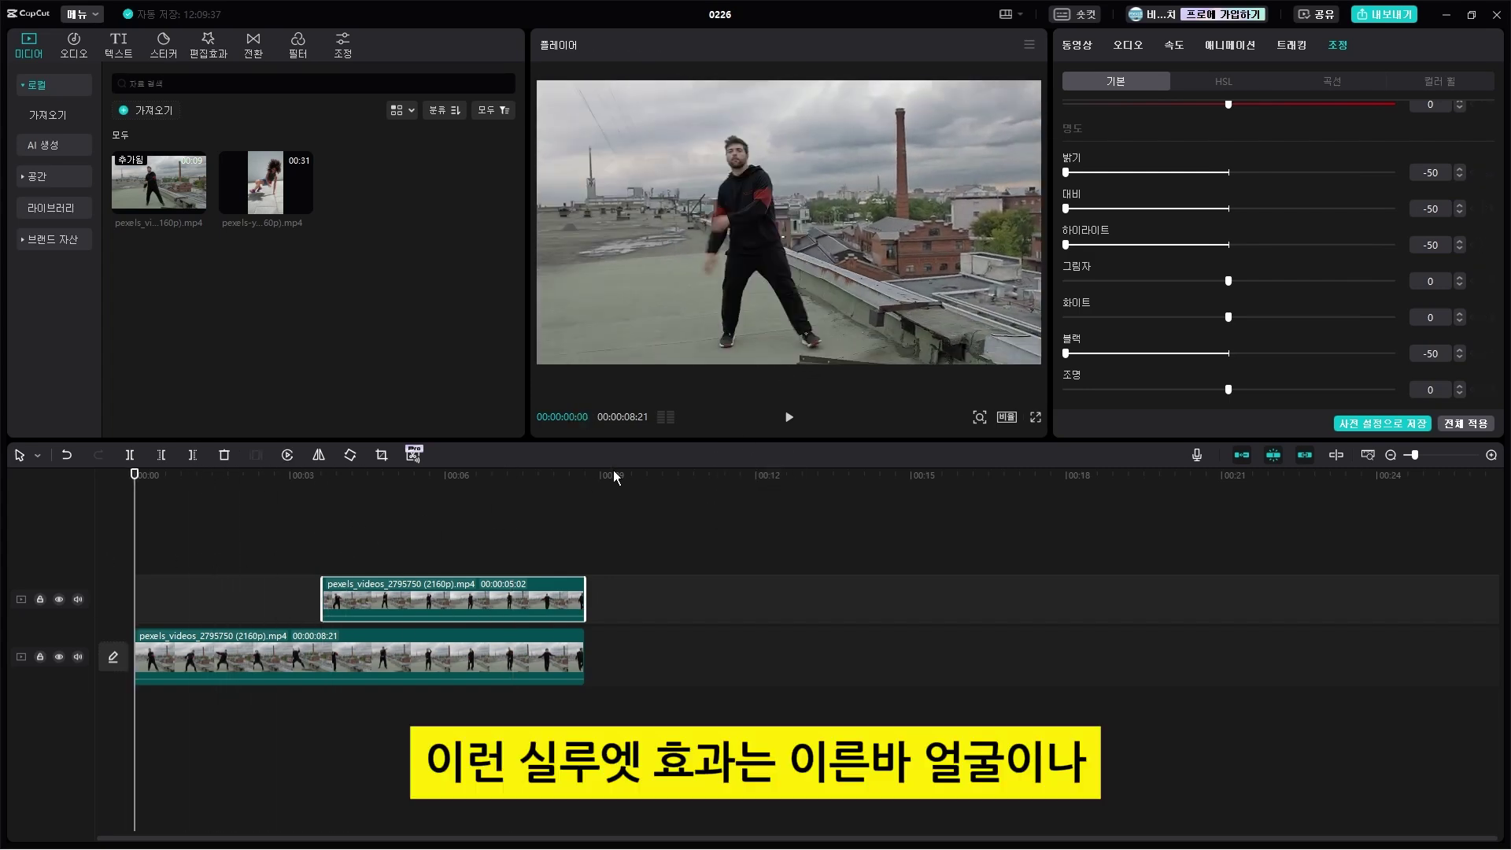
{"action": "left_click", "coordinate": [785, 418]}
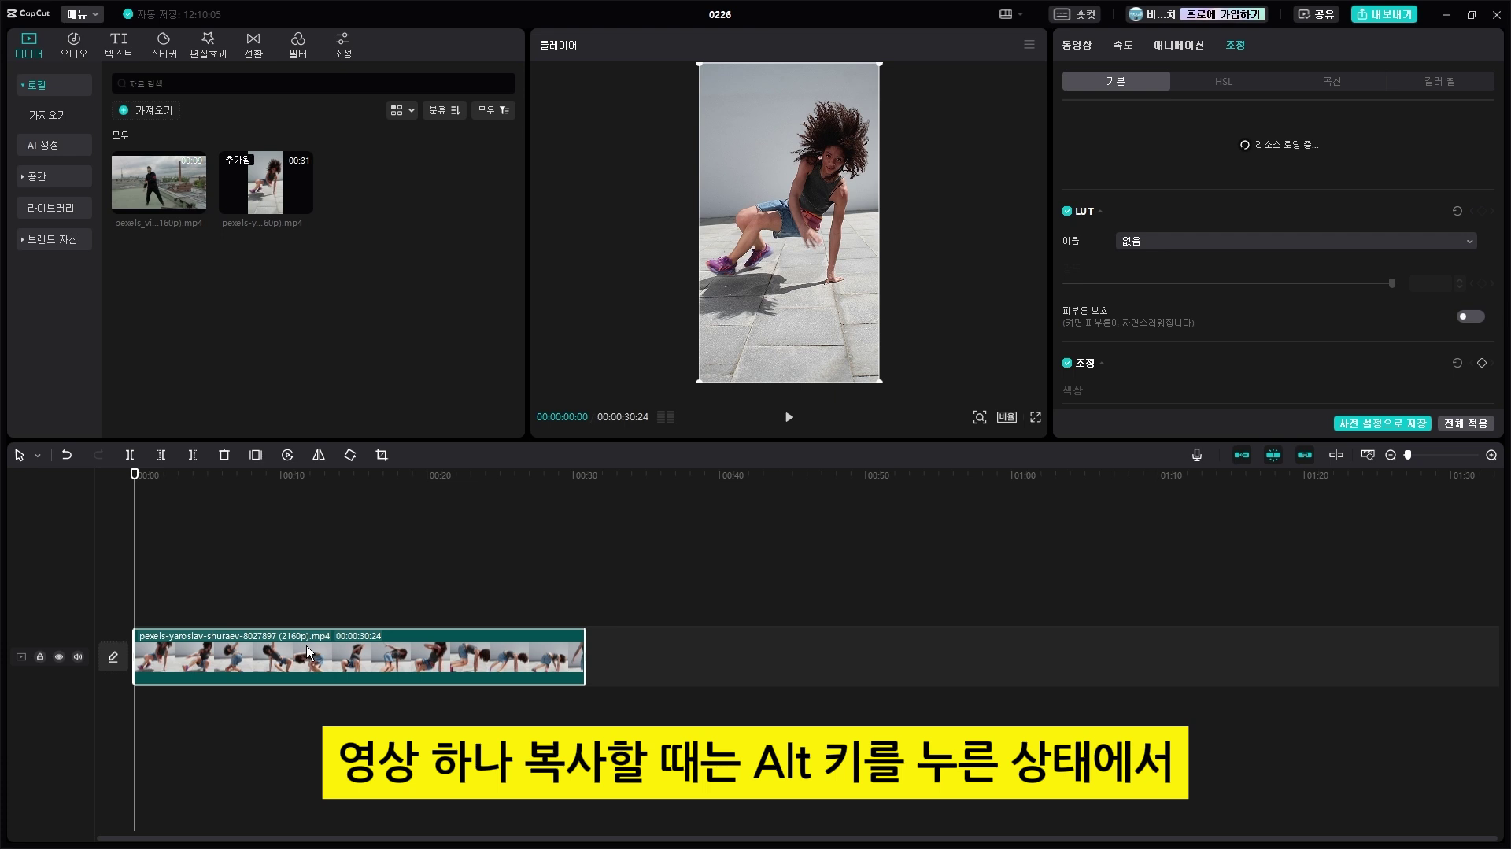
- Duplicate the vertical breakdancer clip onto the track above and turn on auto cutout for the copy
{"action": "left_click_drag", "start_coordinate": [308, 661], "coordinate": [307, 591]}
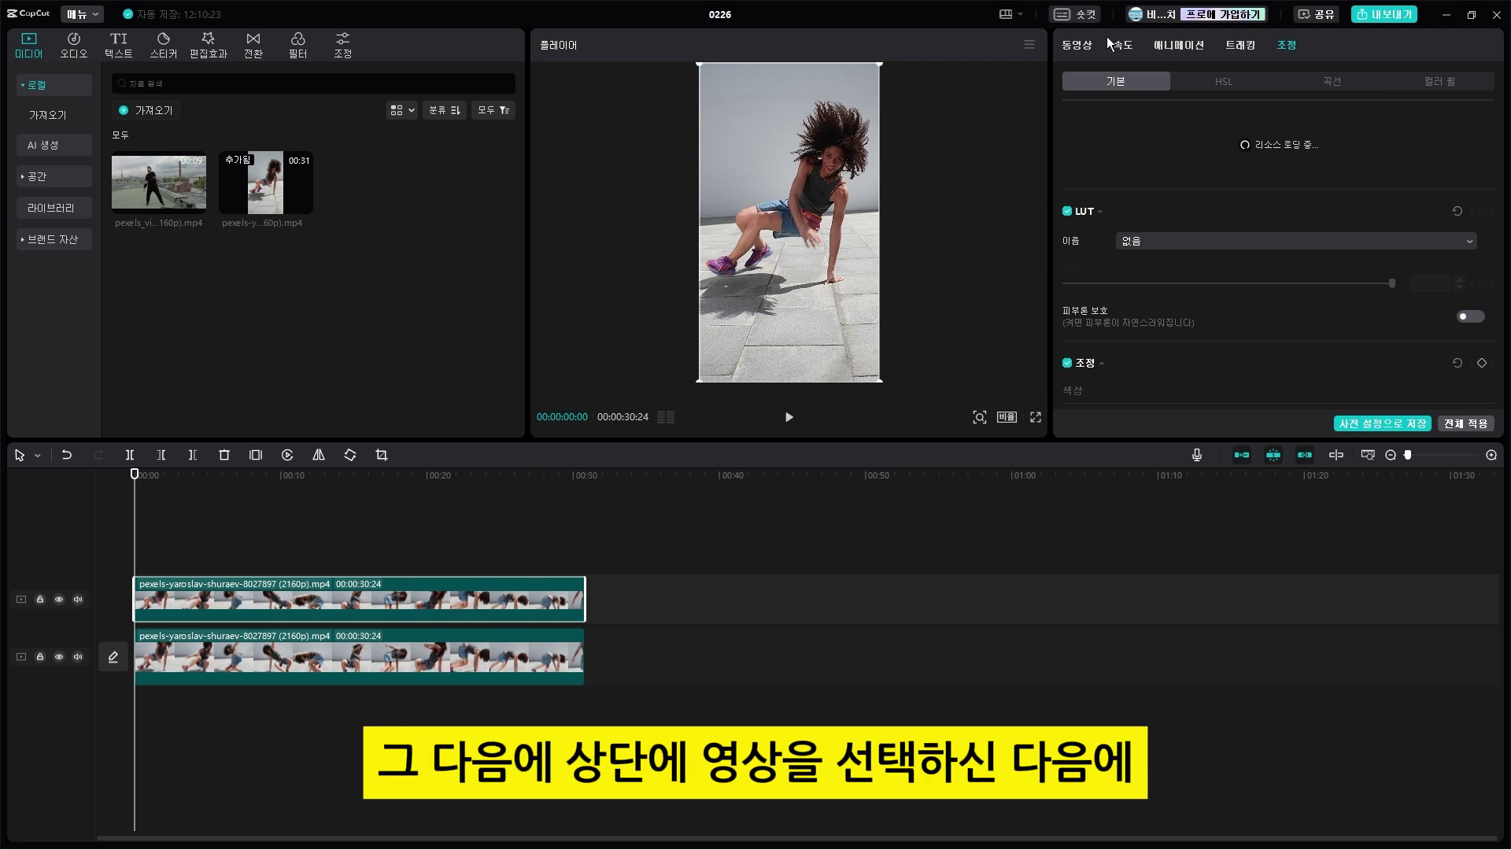
{"action": "left_click", "coordinate": [1077, 45]}
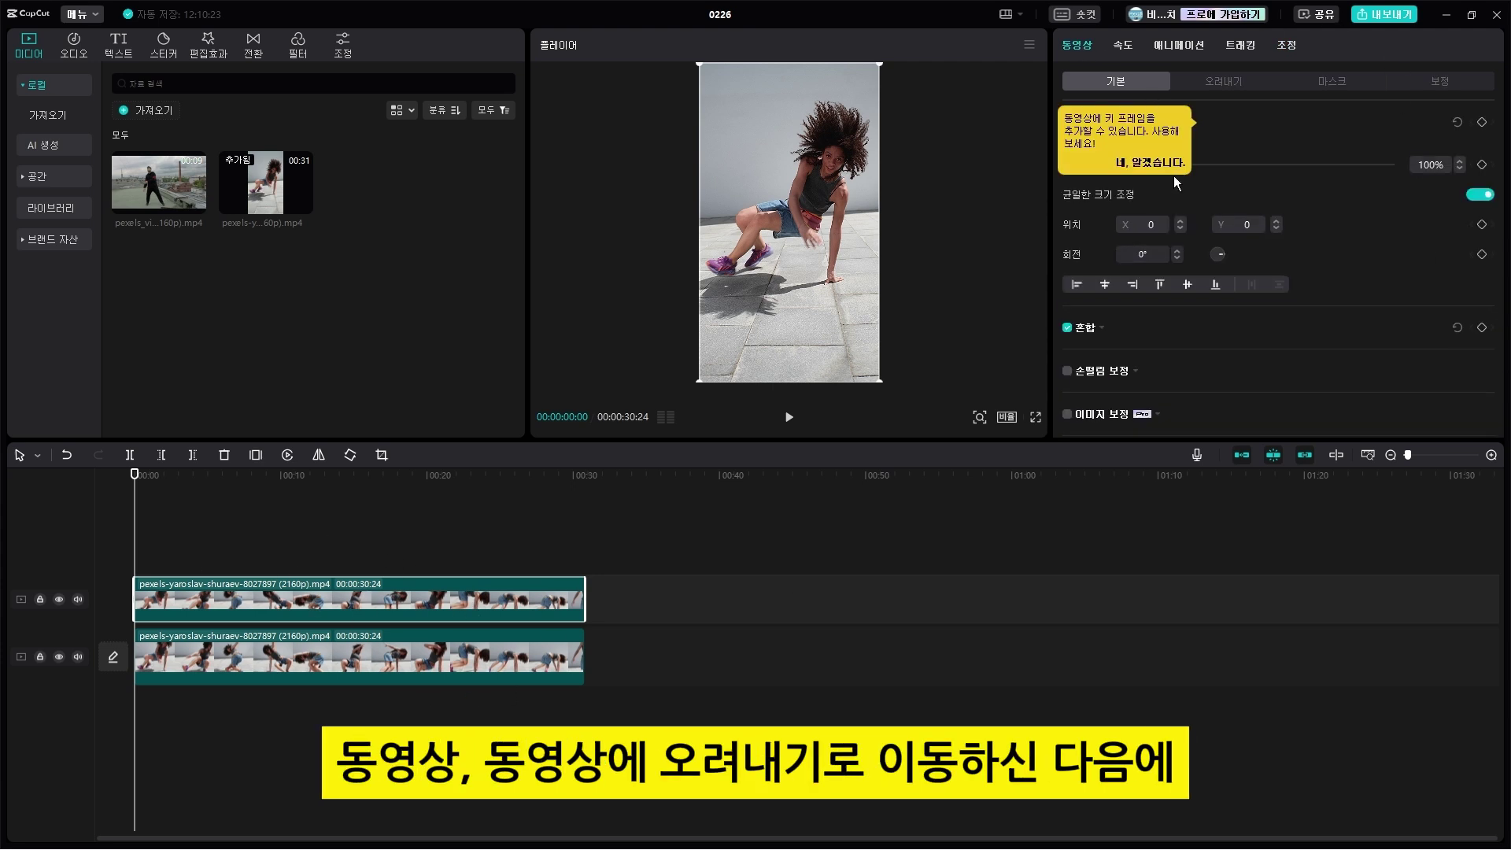
{"action": "left_click", "coordinate": [1220, 83]}
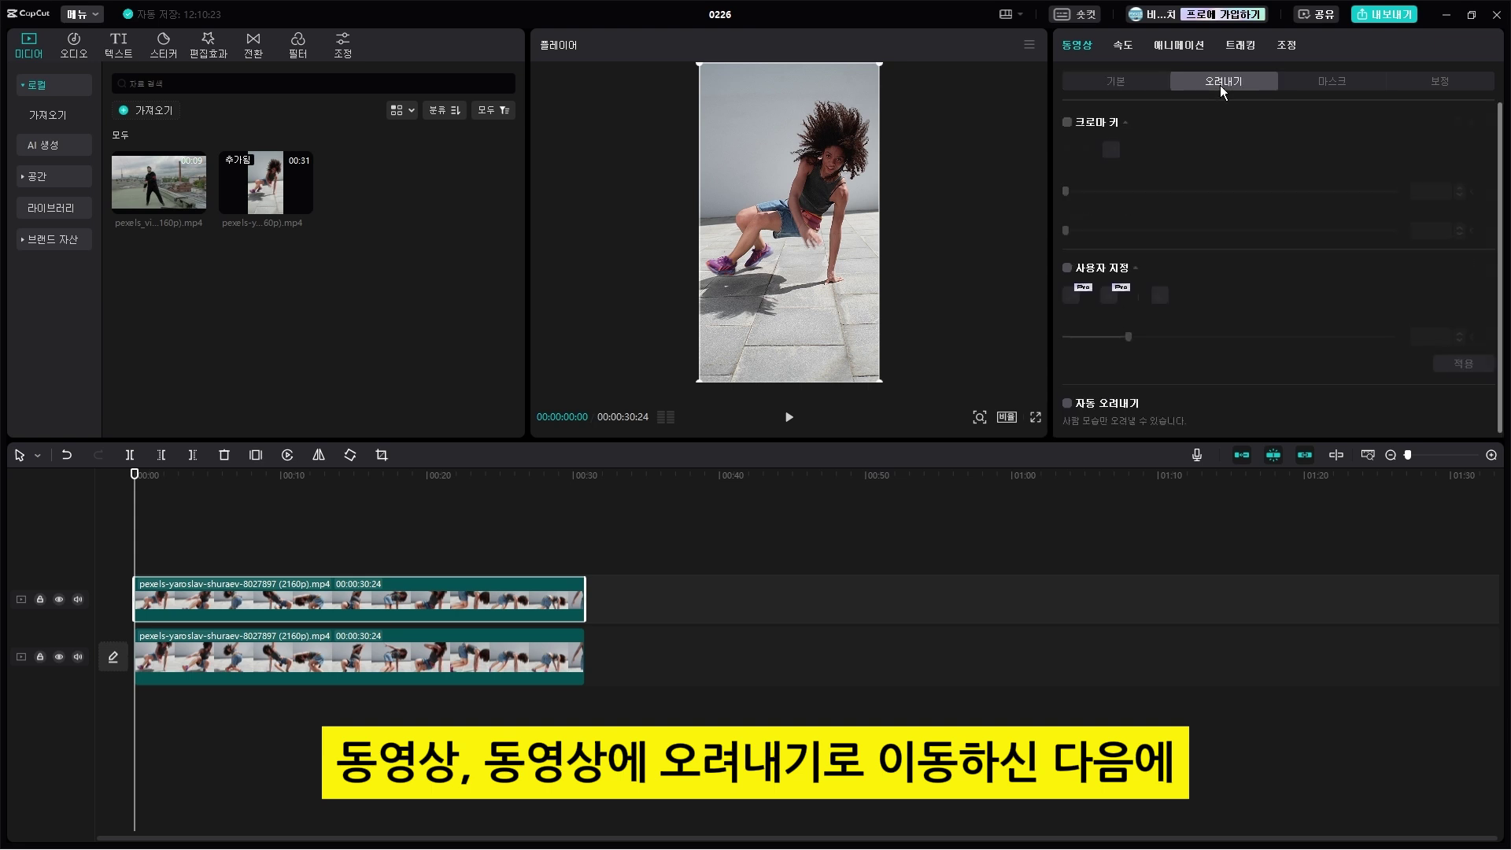
{"action": "left_click", "coordinate": [1066, 403]}
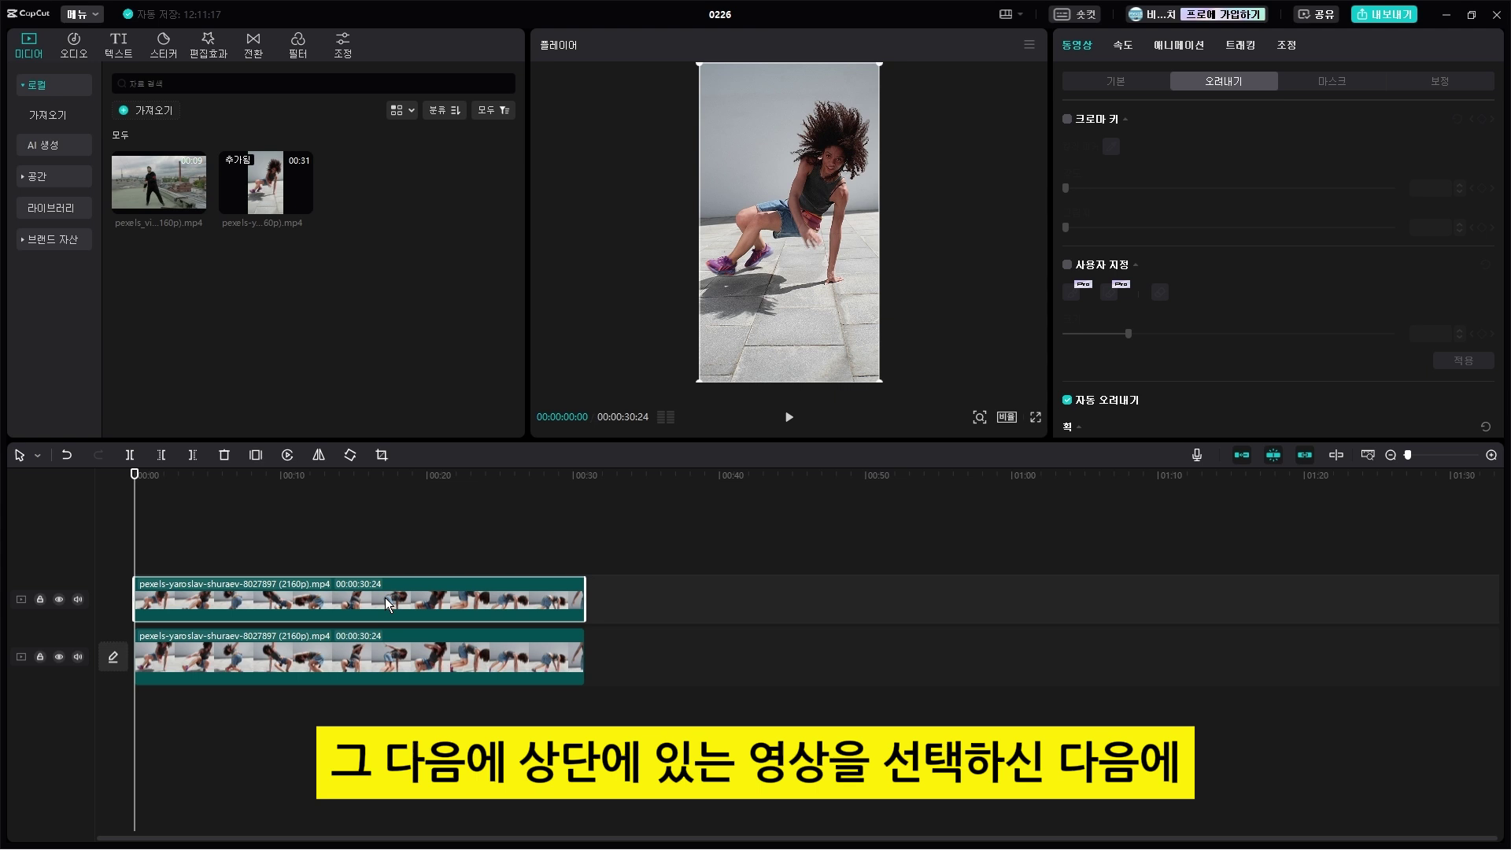
- Set brightness, contrast, highlight and black to -50 on the upper breakdancer clip and preview the result
{"action": "left_click", "coordinate": [1285, 46]}
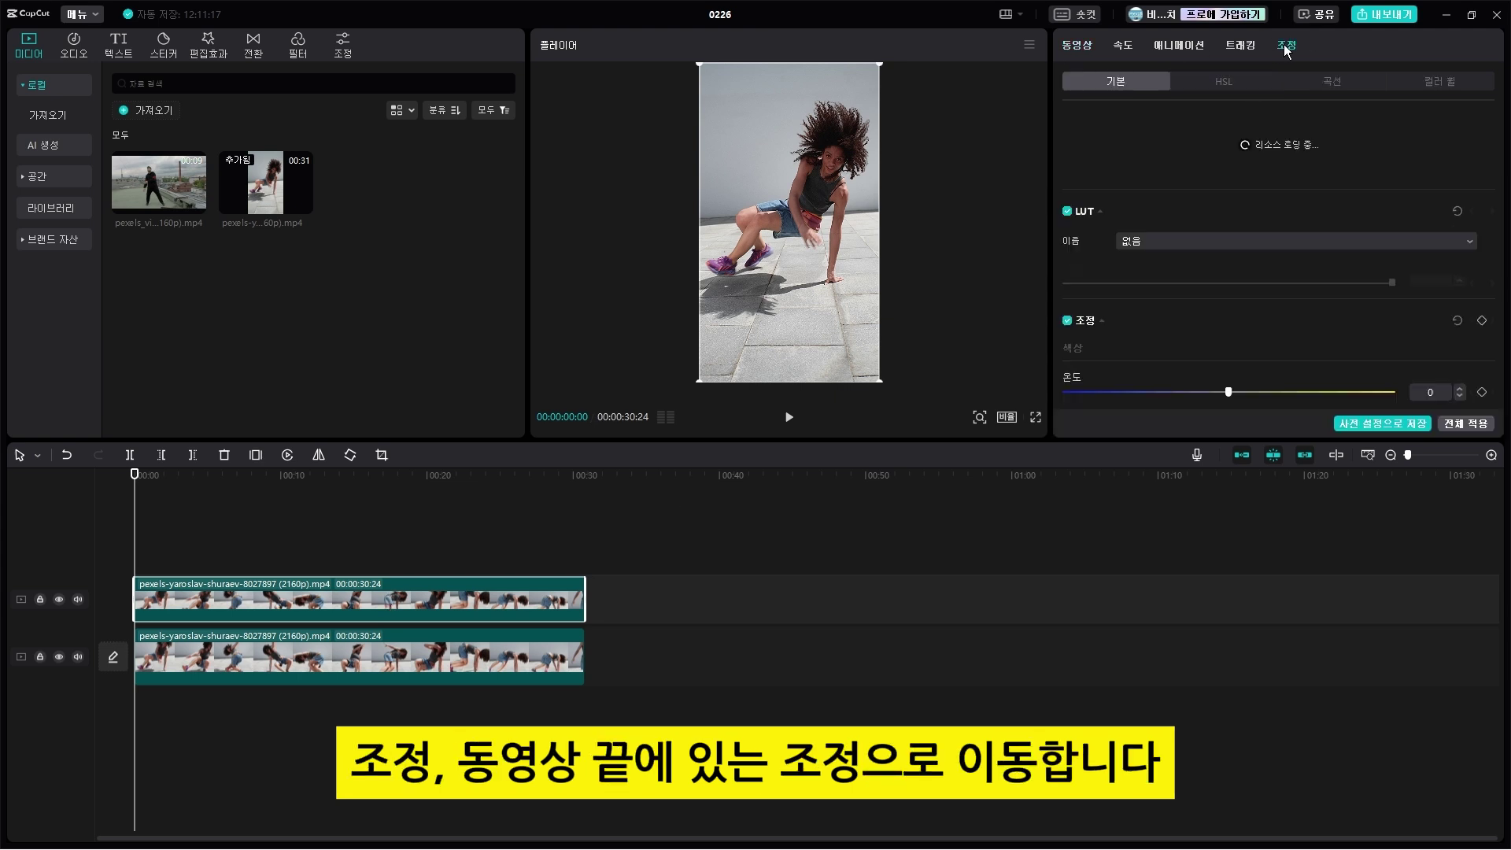
{"action": "scroll", "coordinate": [1197, 225], "scroll_direction": "down", "scroll_amount": 5}
{"action": "scroll", "coordinate": [1197, 225], "scroll_direction": "down", "scroll_amount": 1}
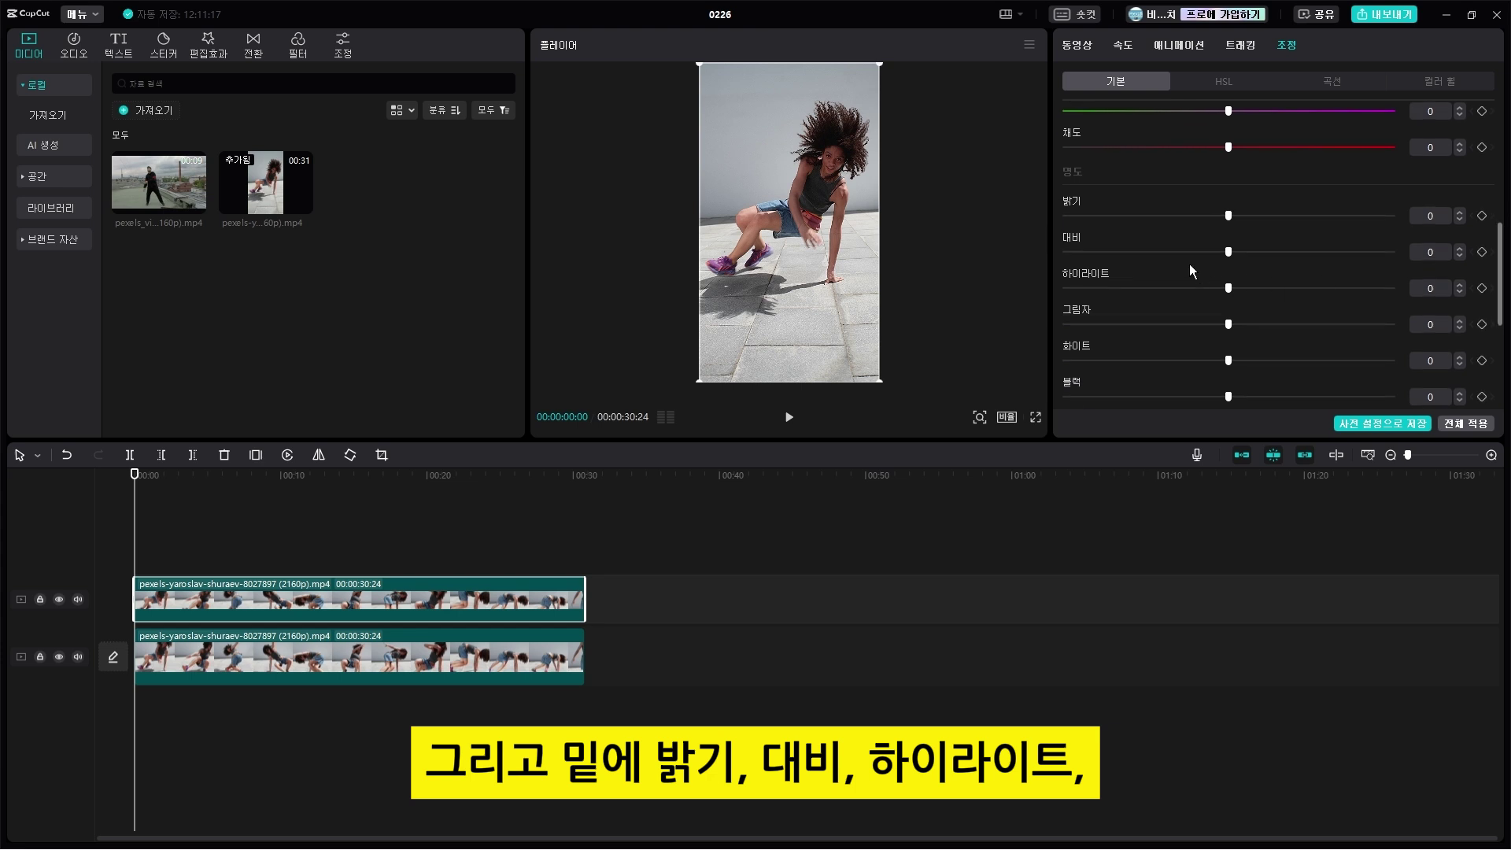
{"action": "left_click_drag", "start_coordinate": [1229, 215], "coordinate": [909, 220]}
{"action": "left_click_drag", "start_coordinate": [1228, 252], "coordinate": [1054, 276]}
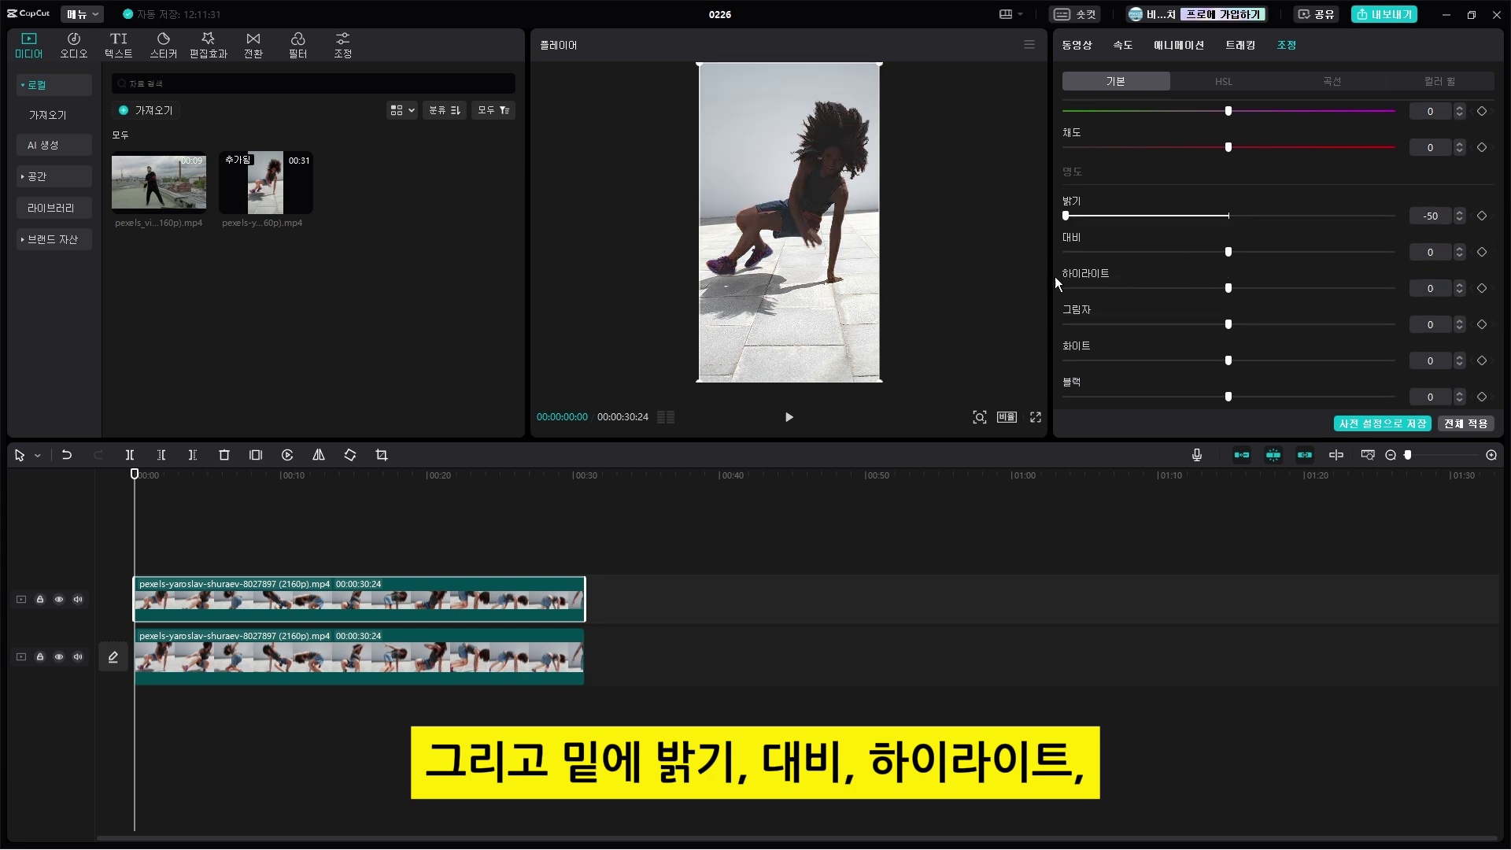
{"action": "left_click_drag", "start_coordinate": [1230, 290], "coordinate": [1027, 303]}
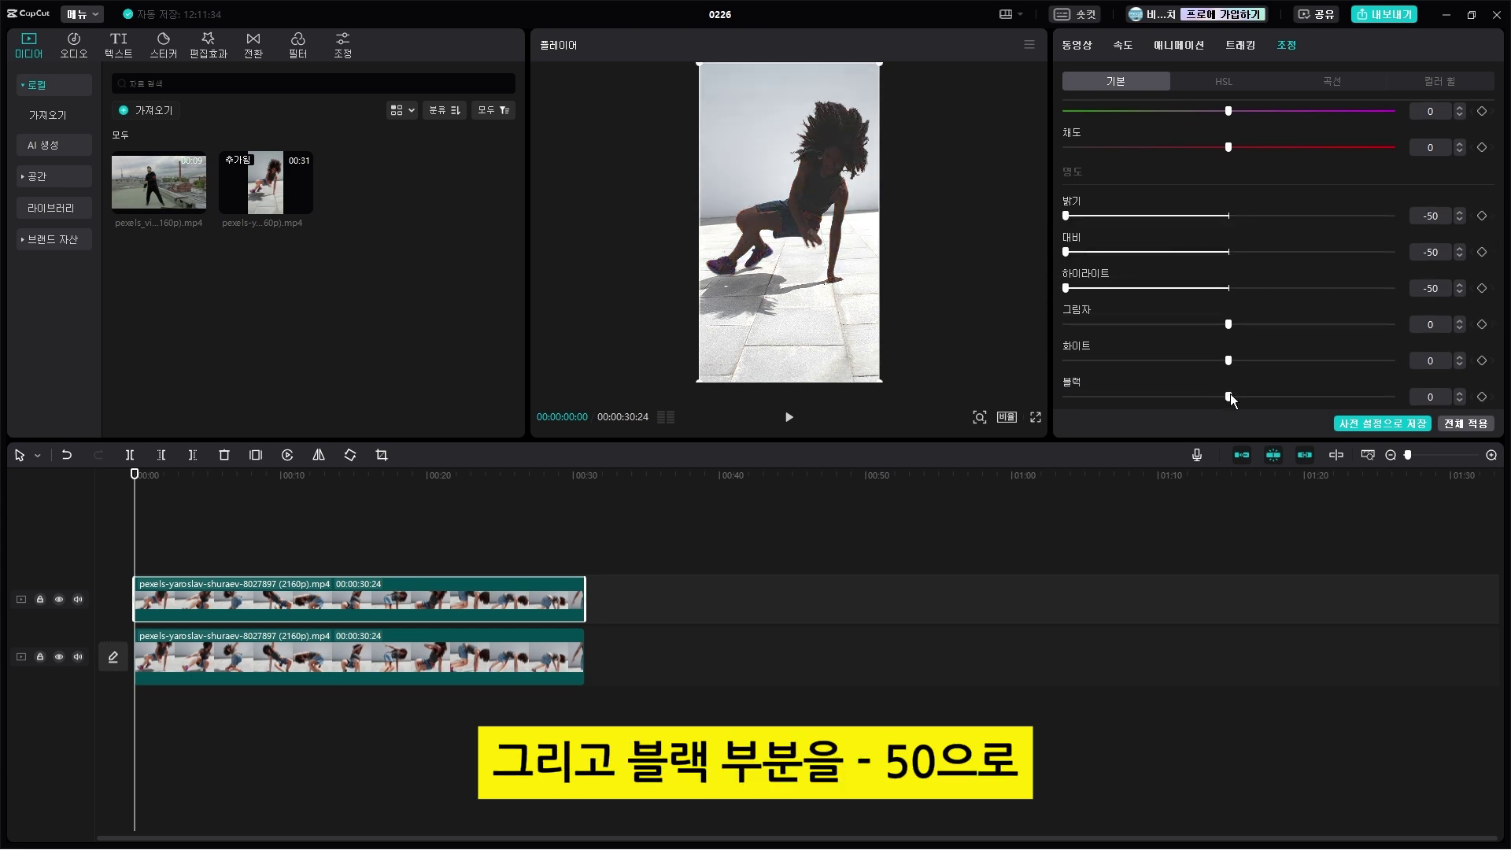
{"action": "left_click_drag", "start_coordinate": [1229, 397], "coordinate": [1058, 401]}
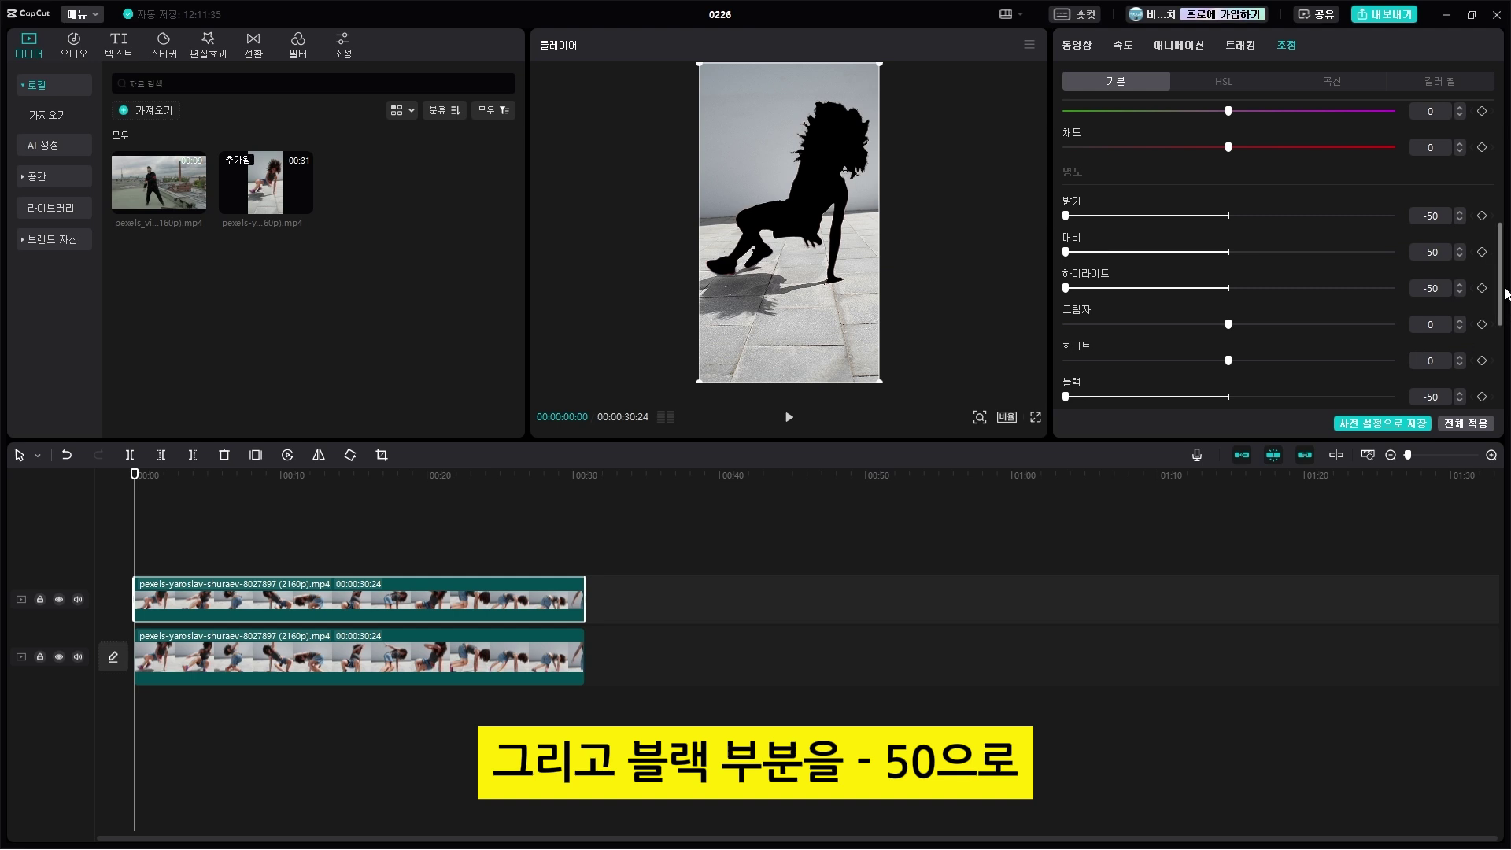
{"action": "scroll", "coordinate": [1504, 287], "scroll_direction": "down", "scroll_amount": 2}
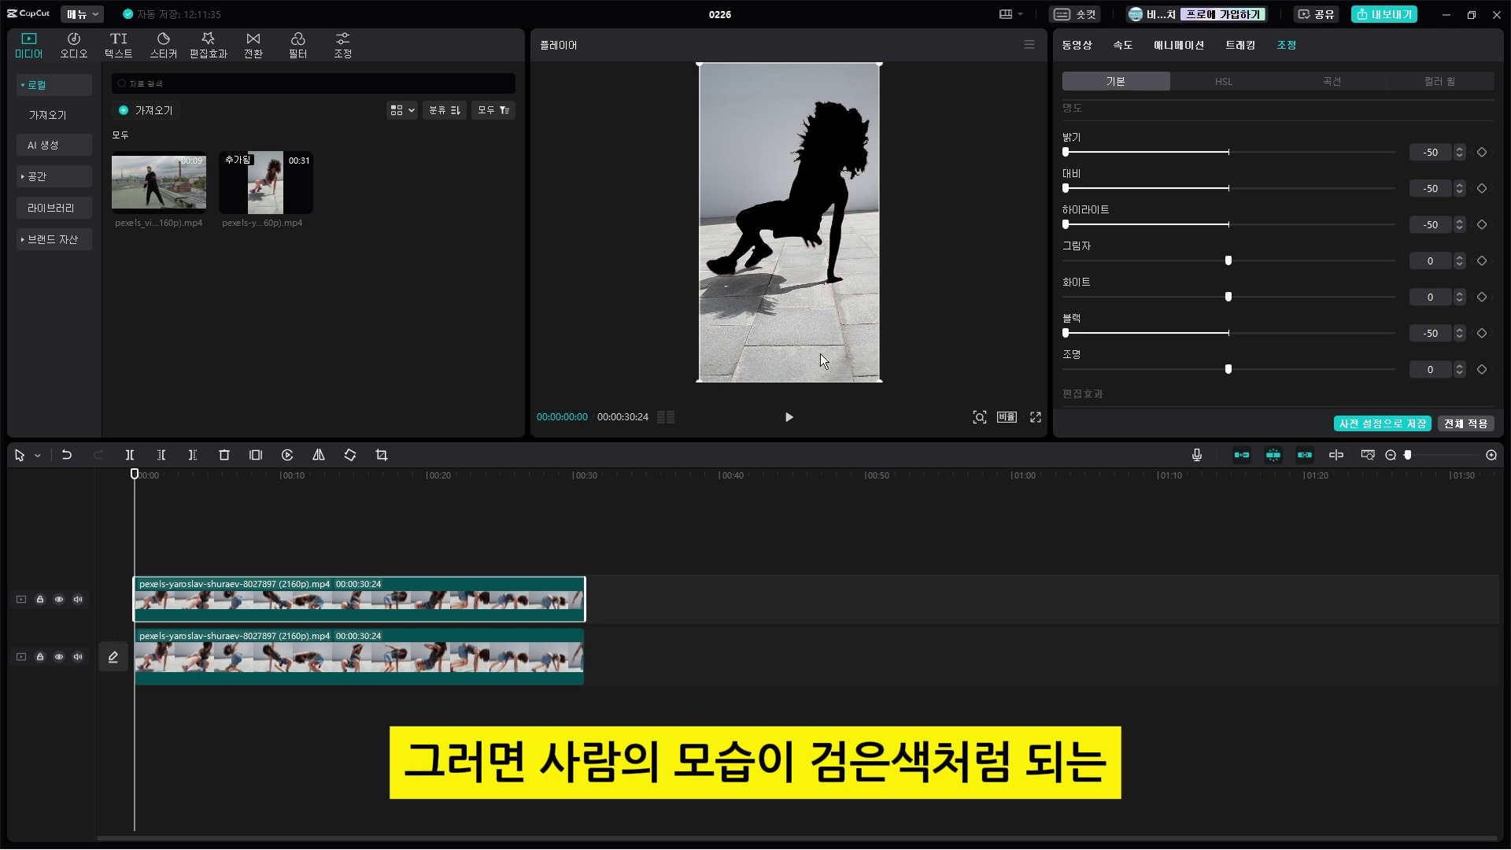
{"action": "left_click", "coordinate": [789, 417]}
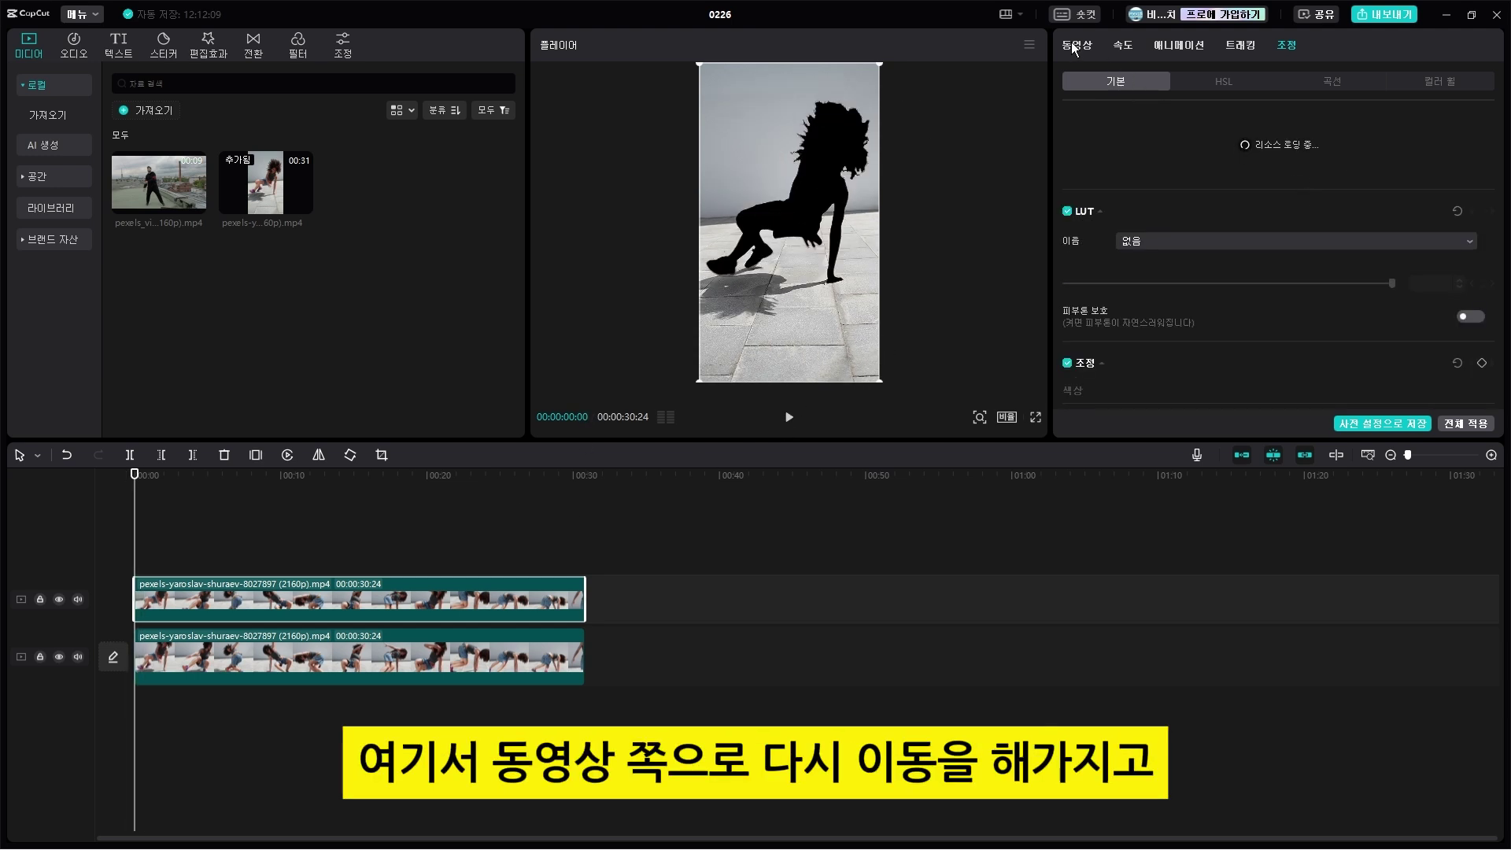
- Apply the dashed-line stroke to the upper breakdancer clip's auto cutout and play it back
{"action": "left_click", "coordinate": [1072, 45]}
{"action": "left_click", "coordinate": [1224, 81]}
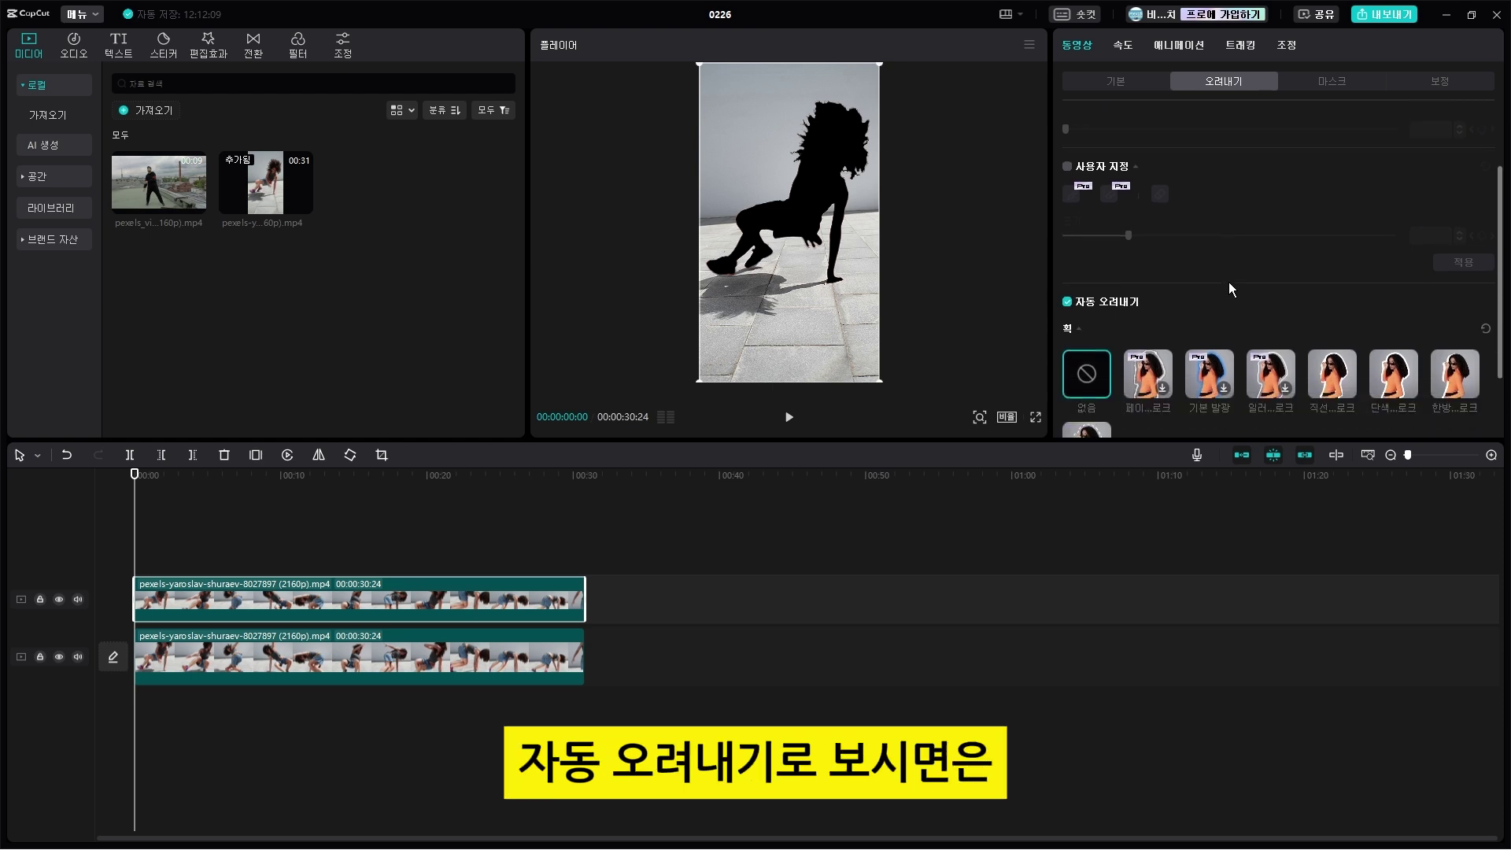
{"action": "scroll", "coordinate": [1229, 282], "scroll_direction": "down", "scroll_amount": 2}
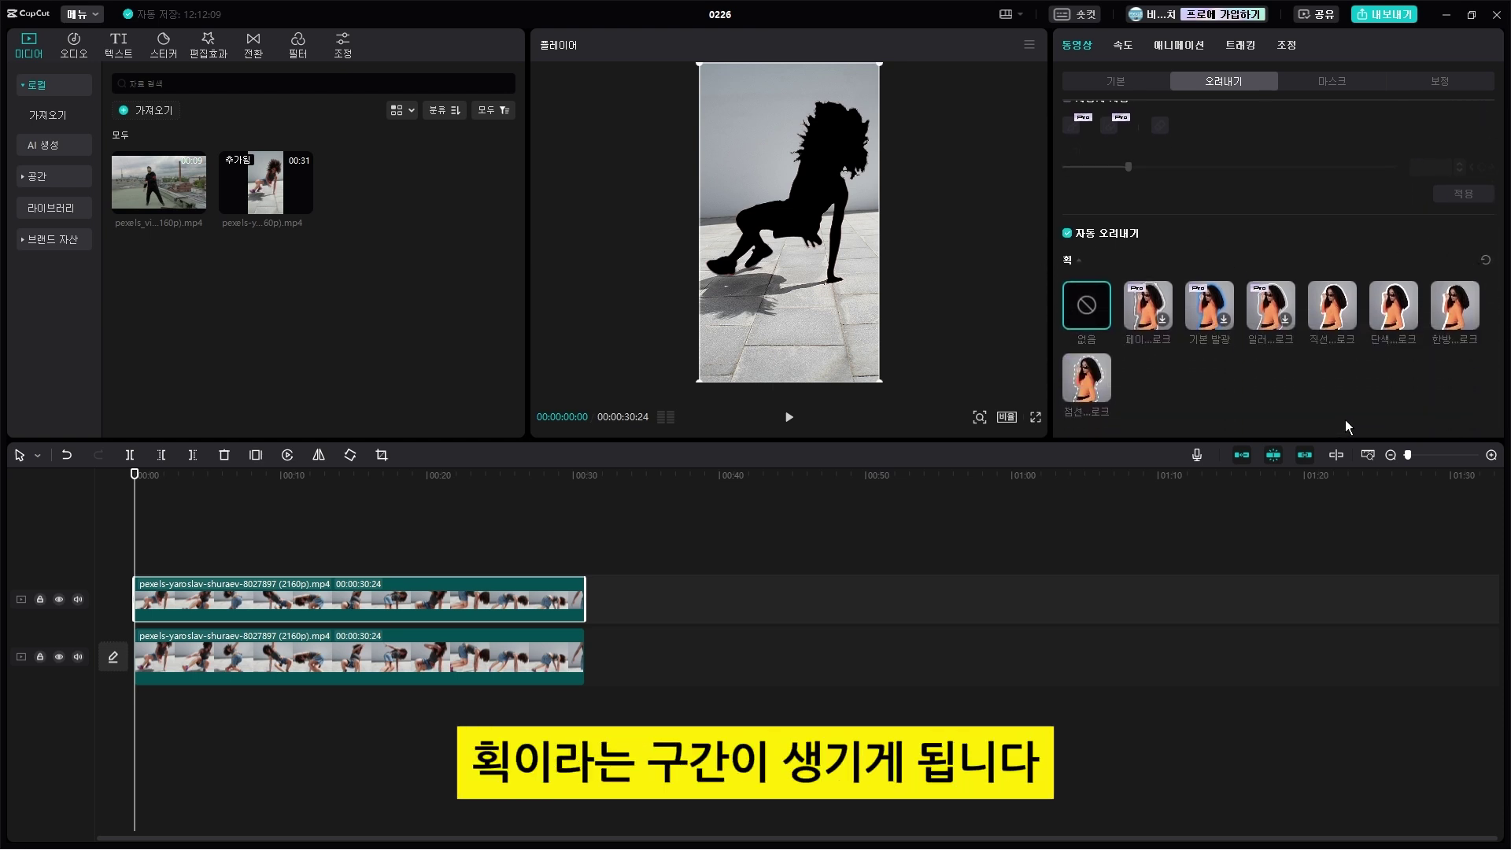
{"action": "left_click", "coordinate": [788, 421]}
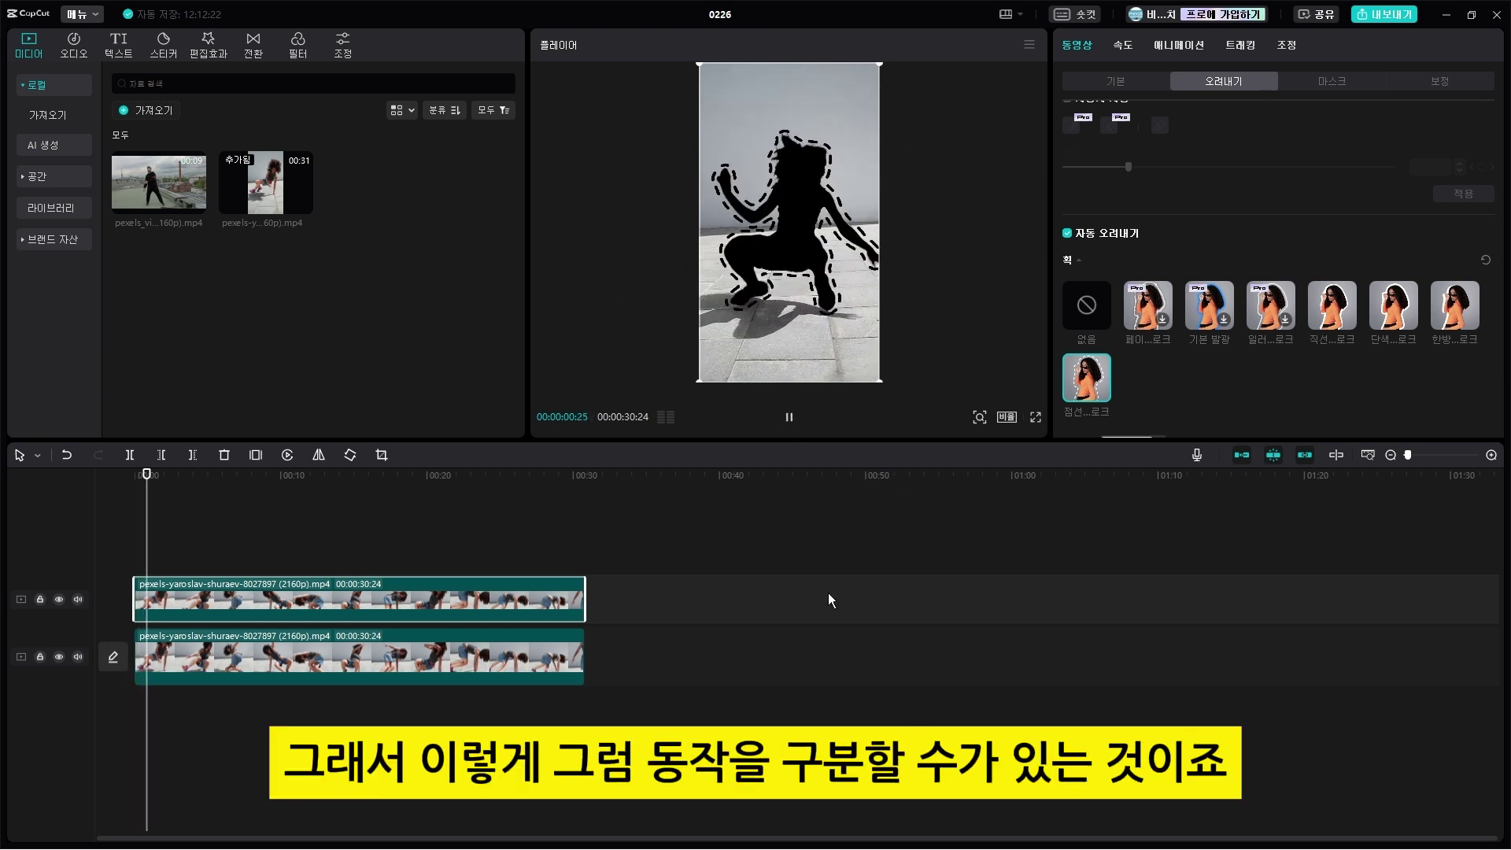